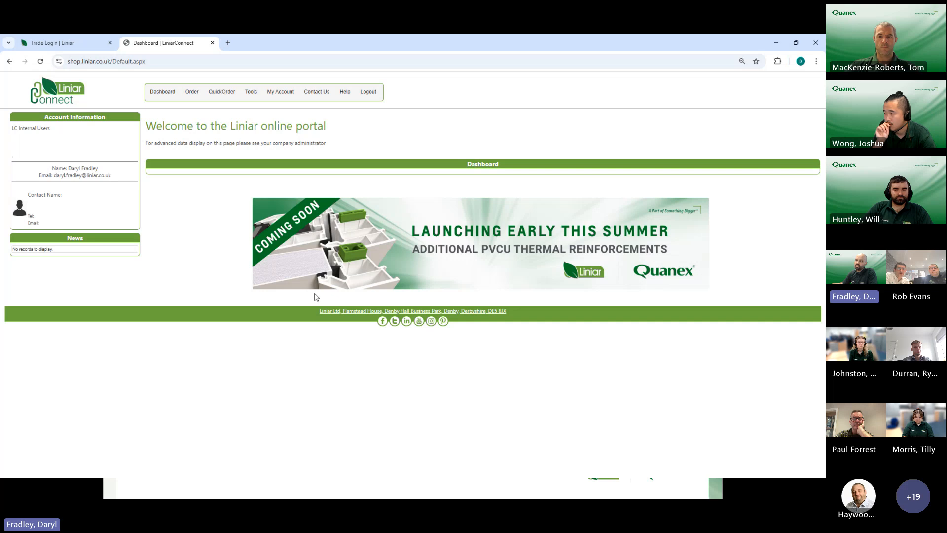
Step: Open the Energy Performance Calculator and start a new calculation with the reference "webinar 2"
{"action": "mouse_move", "coordinate": [253, 95]}
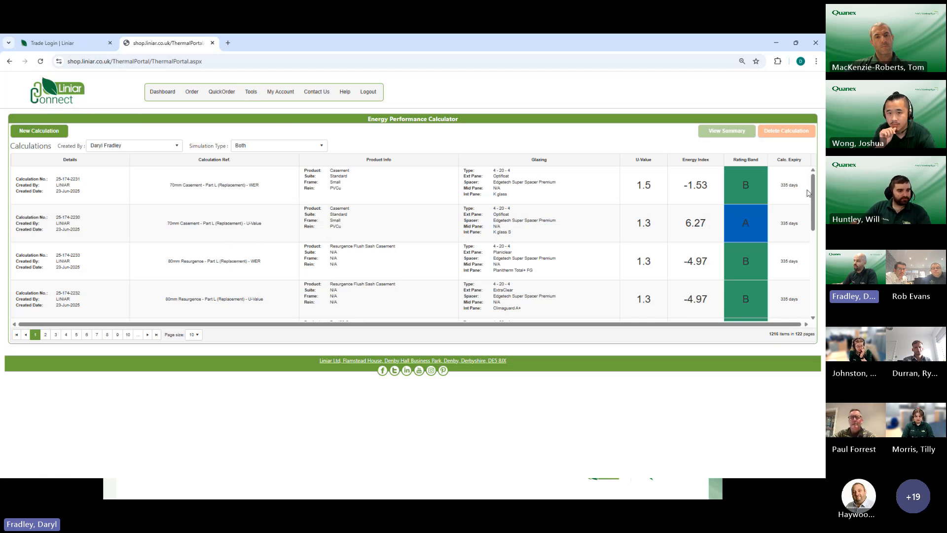
{"action": "mouse_move", "coordinate": [813, 193]}
{"action": "left_mouse_down"}
{"action": "mouse_move", "coordinate": [812, 267]}
{"action": "mouse_move", "coordinate": [808, 181]}
{"action": "left_mouse_up"}
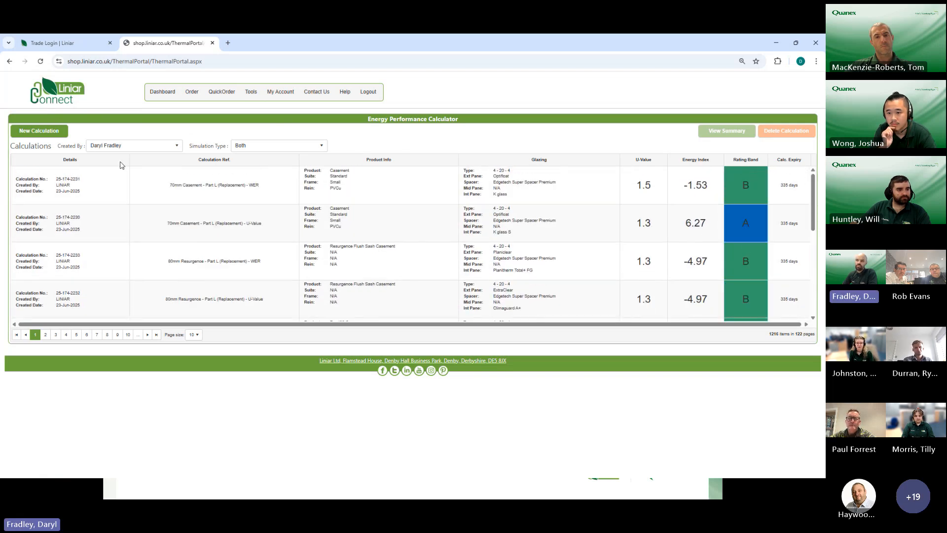
{"action": "left_click", "coordinate": [50, 132]}
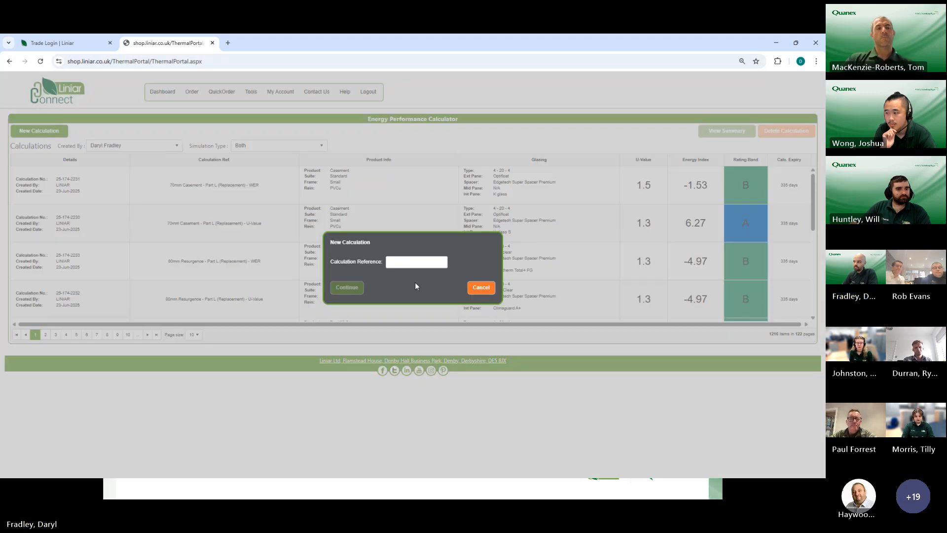
{"action": "left_click", "coordinate": [411, 264]}
{"action": "type", "text": "we"}
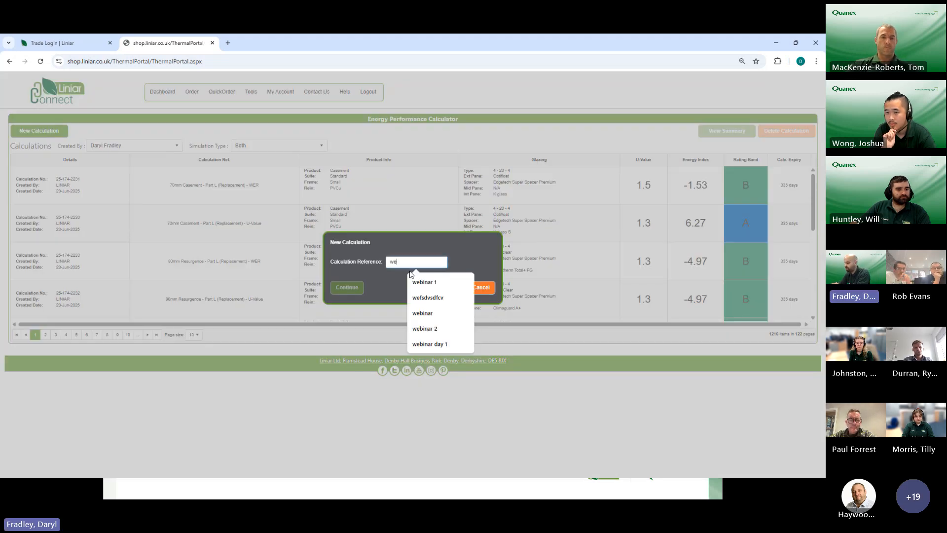
{"action": "type", "text": "binar 2"}
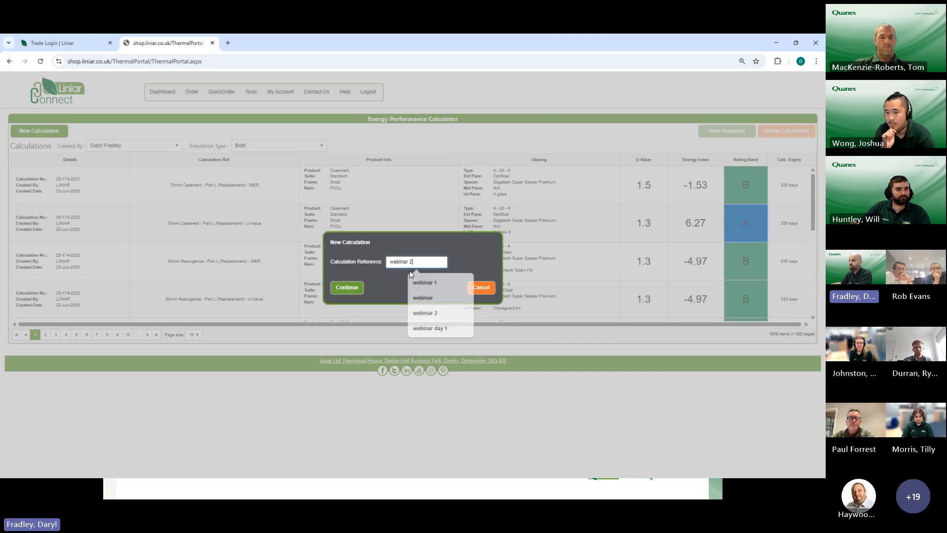
{"action": "left_click", "coordinate": [347, 288]}
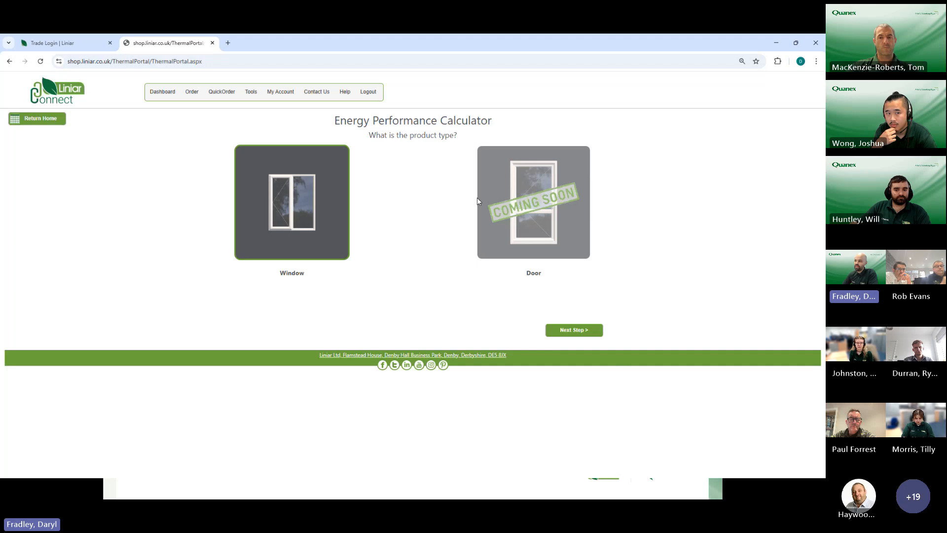
Step: Try to continue the calculation with Door as the product type
{"action": "left_click", "coordinate": [553, 236]}
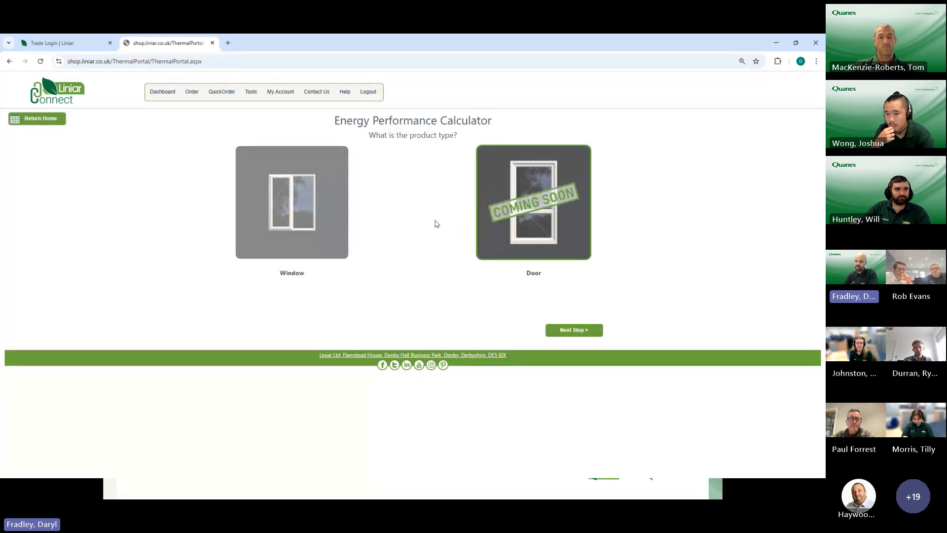
{"action": "left_click", "coordinate": [572, 329]}
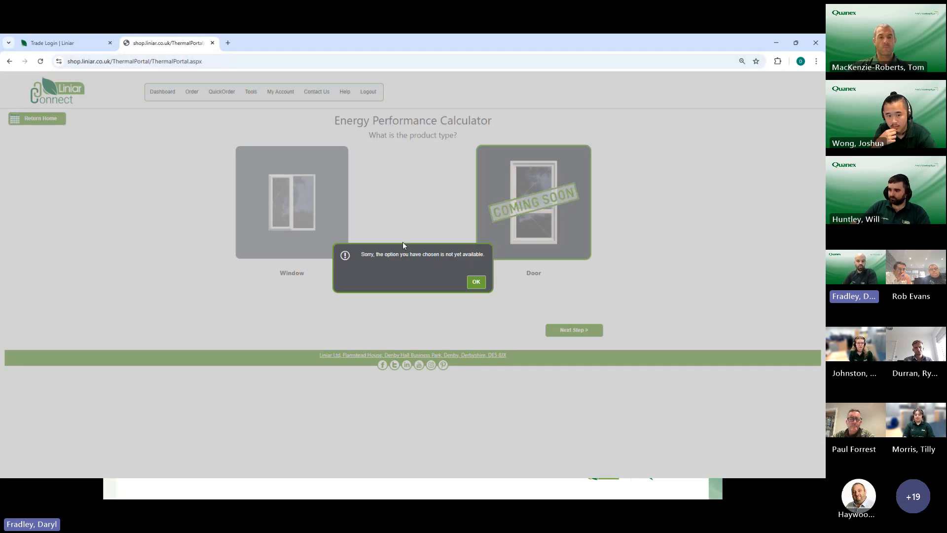
{"action": "left_click", "coordinate": [473, 284]}
{"action": "left_click_drag", "start_coordinate": [420, 312], "coordinate": [384, 240]}
{"action": "left_click", "coordinate": [365, 214]}
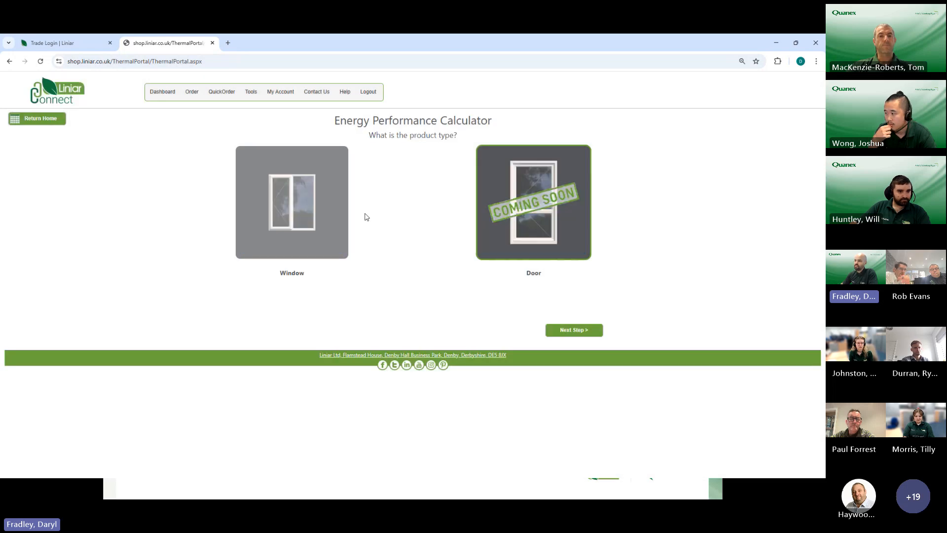
Step: Set the product type to Window, and cycle through the window types to choose the 70mm suite Casement
{"action": "left_click", "coordinate": [301, 202]}
{"action": "left_click", "coordinate": [567, 333]}
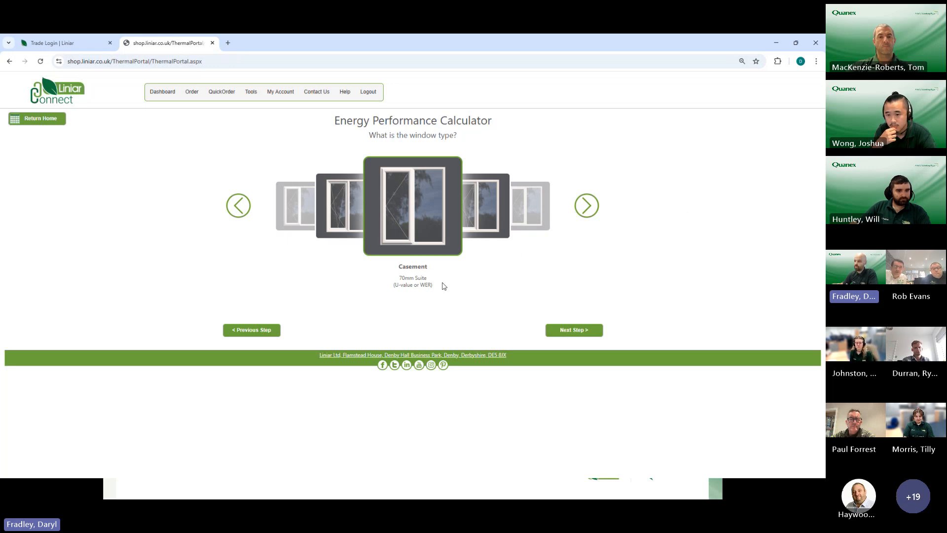
{"action": "left_click", "coordinate": [587, 206]}
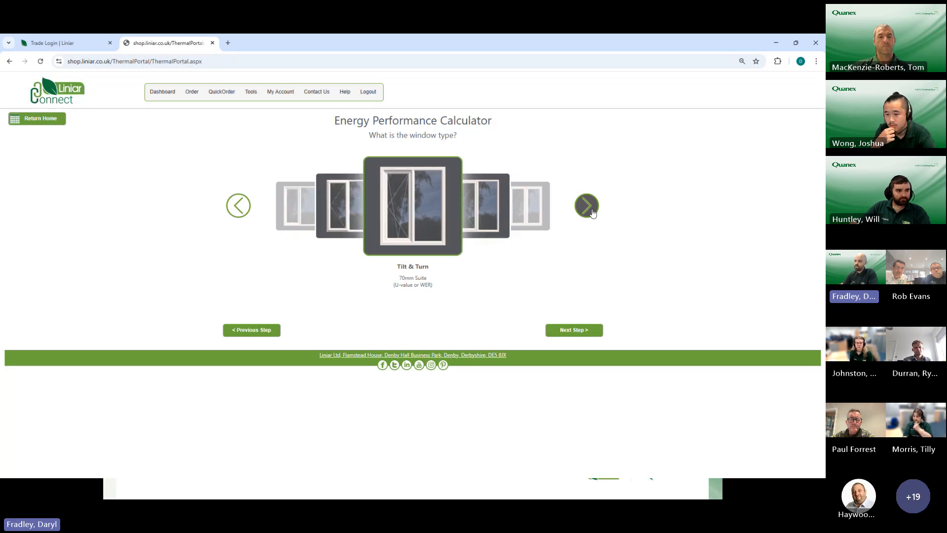
{"action": "left_click", "coordinate": [587, 206]}
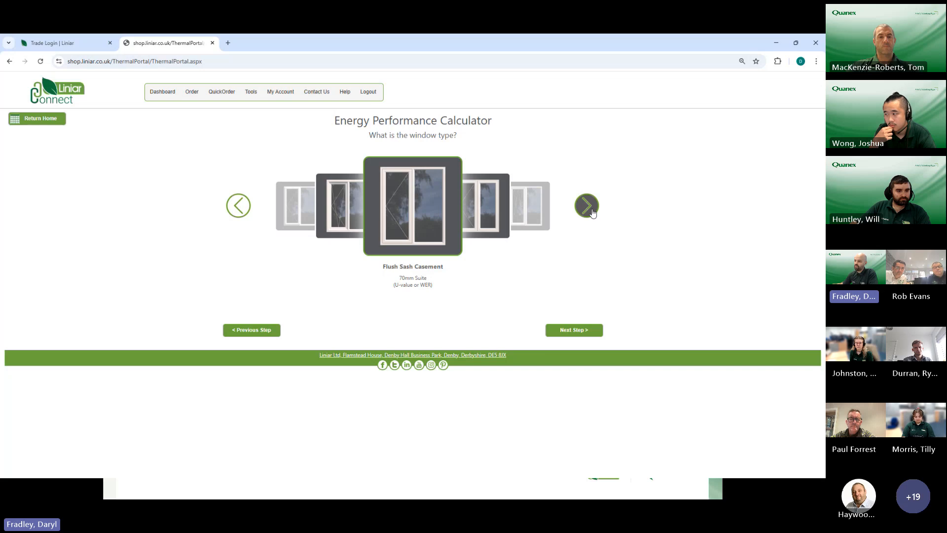
{"action": "left_click", "coordinate": [588, 207]}
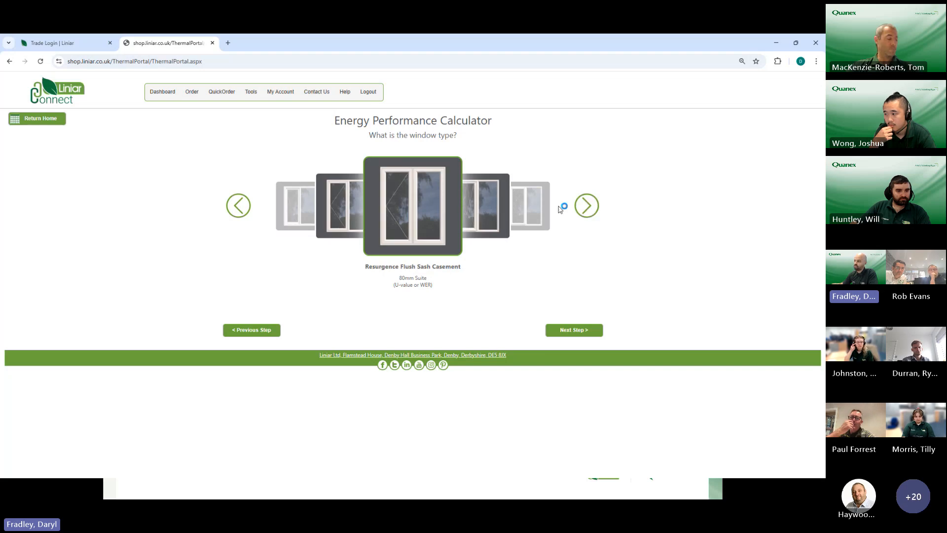
{"action": "left_click", "coordinate": [587, 205]}
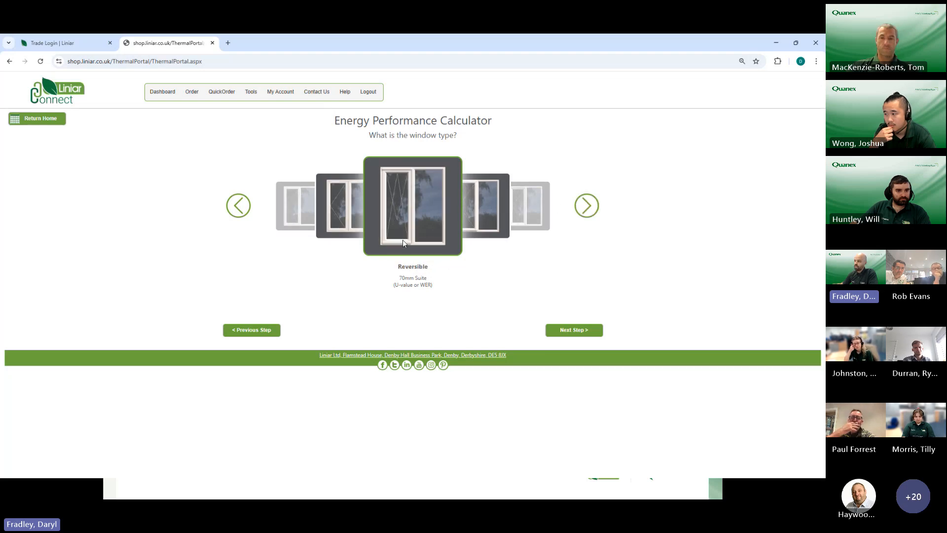
{"action": "left_click", "coordinate": [586, 214]}
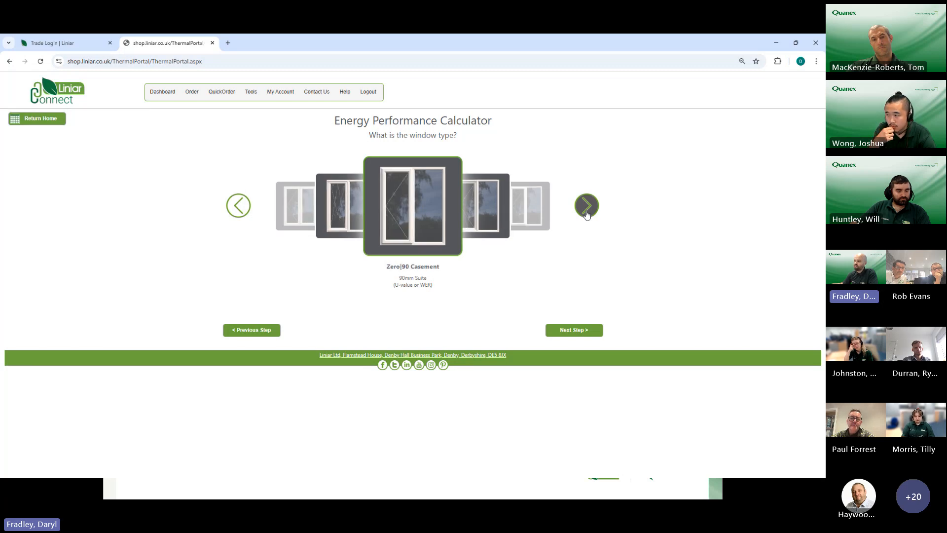
{"action": "left_click", "coordinate": [587, 214]}
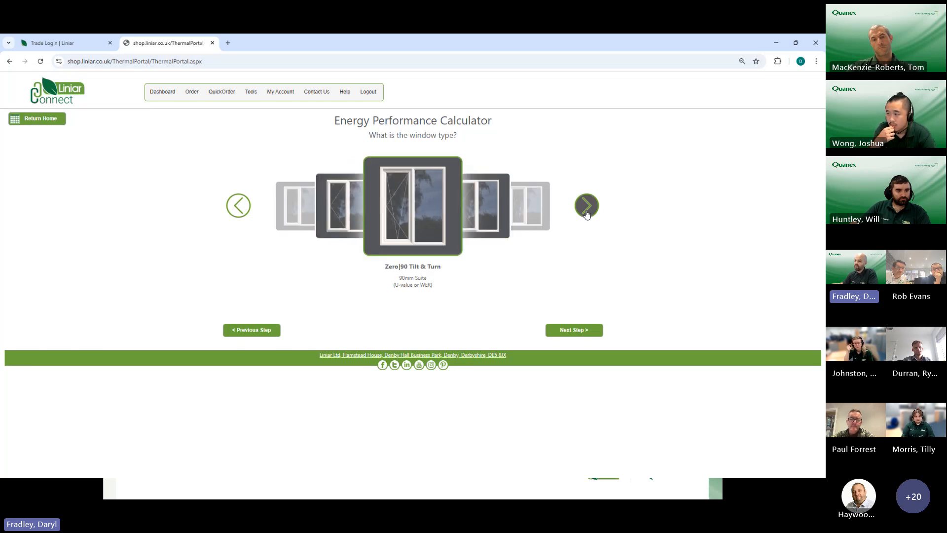
{"action": "left_click", "coordinate": [586, 214]}
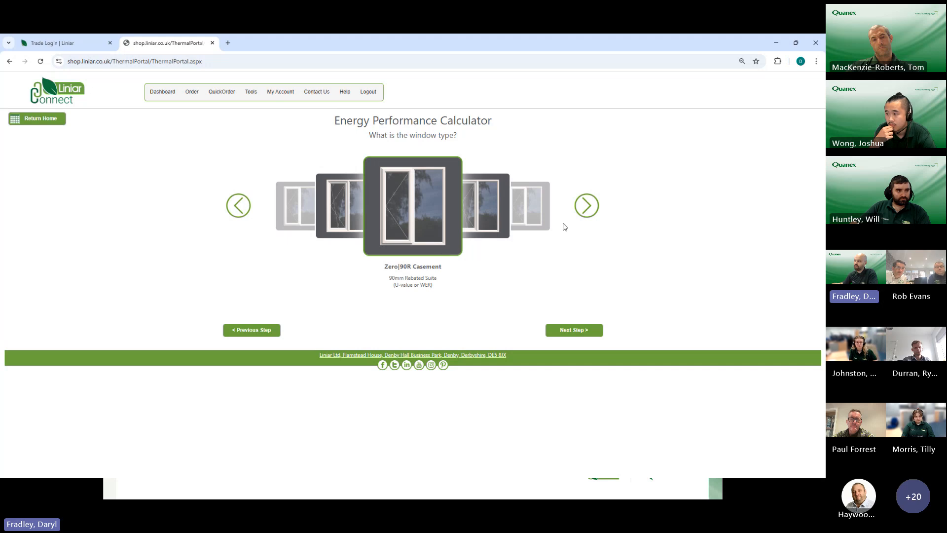
{"action": "left_click", "coordinate": [586, 206]}
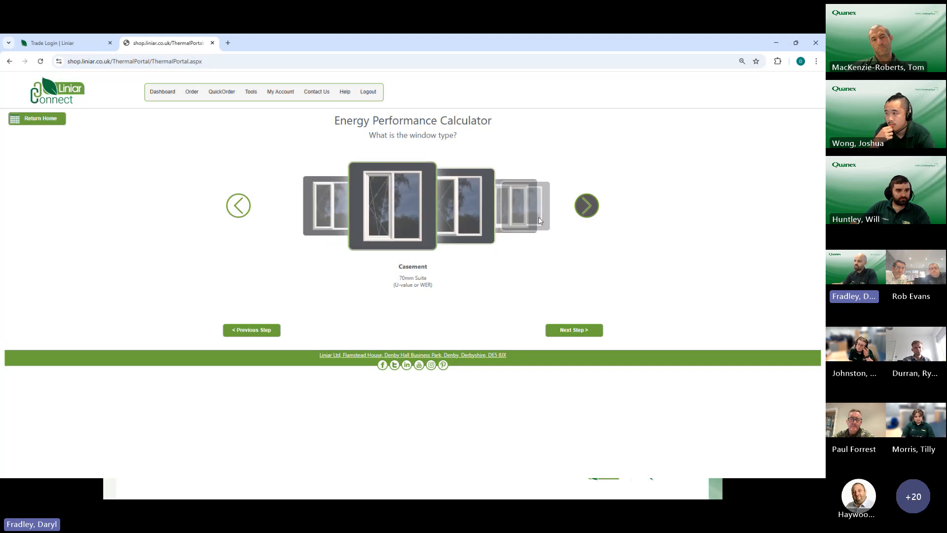
{"action": "left_click", "coordinate": [568, 334]}
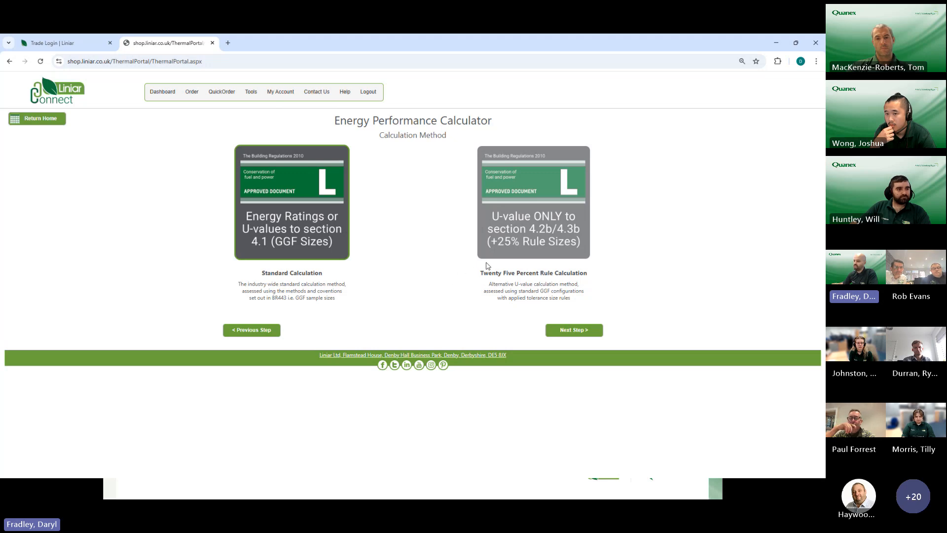
Step: Choose Standard Calculation as the calculation method and EnergyPlus as the window suite
{"action": "left_click", "coordinate": [521, 206]}
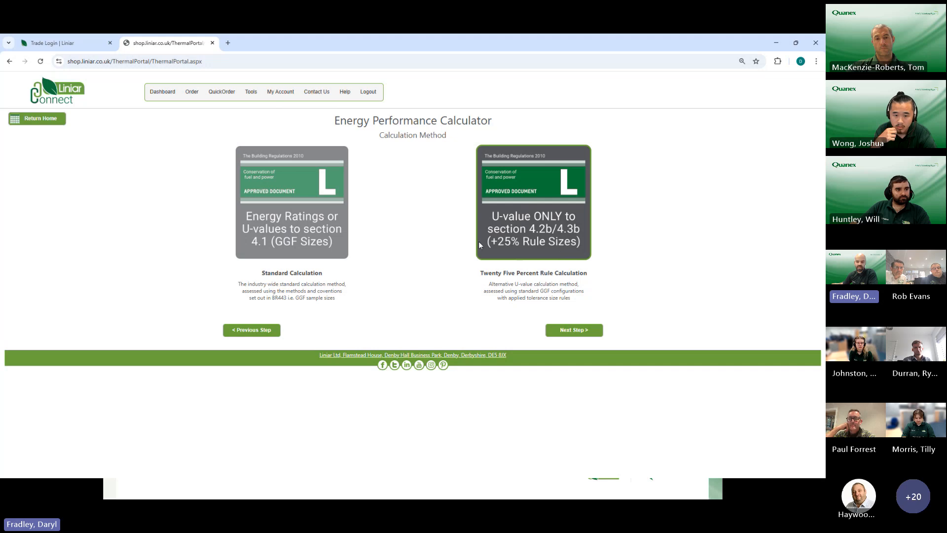
{"action": "left_click", "coordinate": [336, 208]}
{"action": "left_click", "coordinate": [580, 334]}
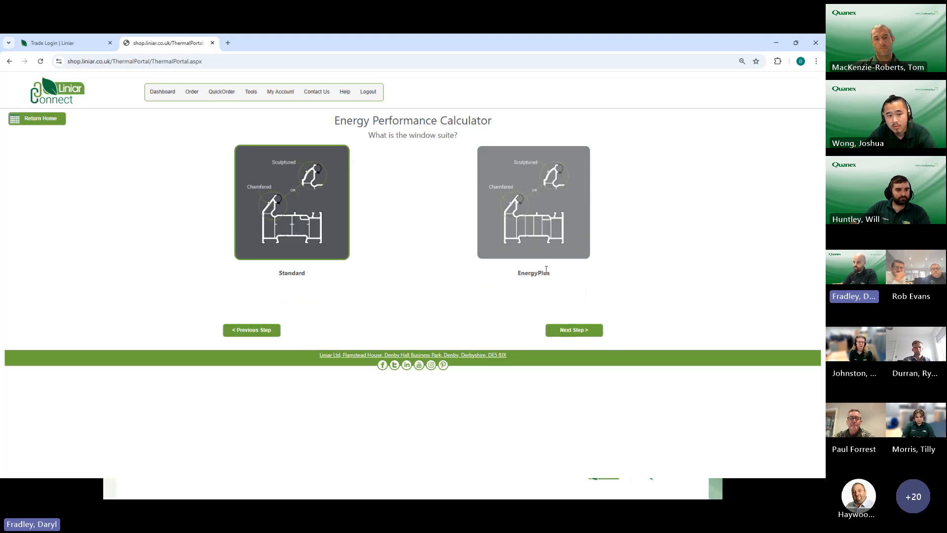
{"action": "left_click", "coordinate": [539, 190]}
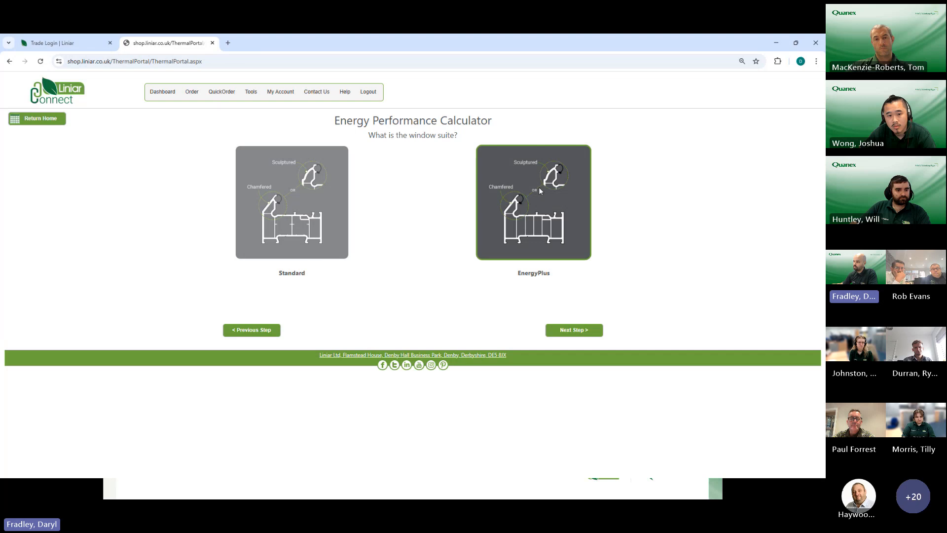
{"action": "left_click", "coordinate": [568, 338]}
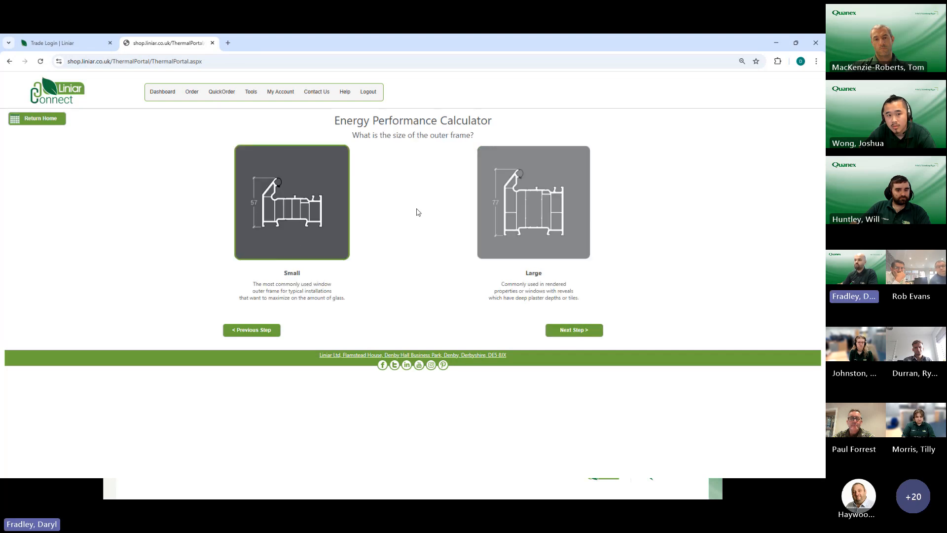
Step: Try the Large outer frame size, and return to the frame size choice
{"action": "left_click", "coordinate": [514, 199]}
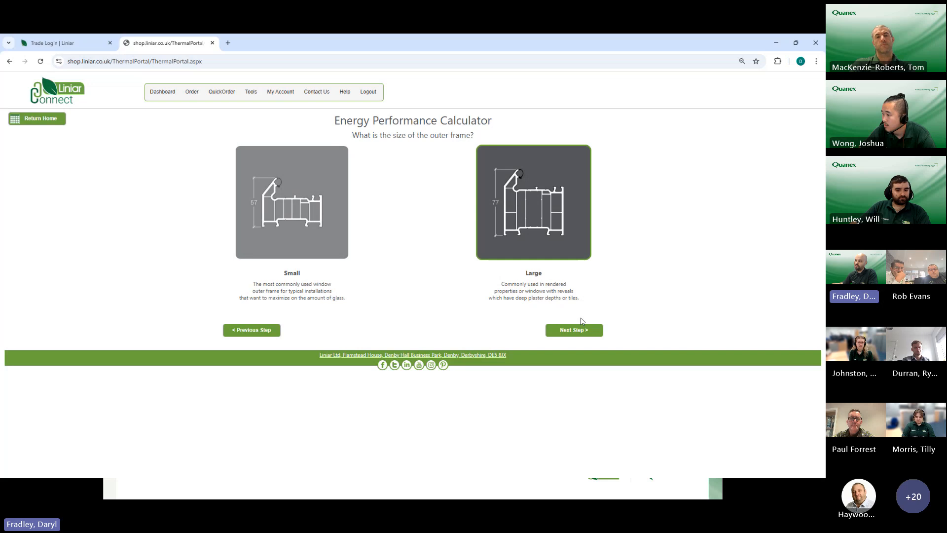
{"action": "left_click", "coordinate": [575, 331]}
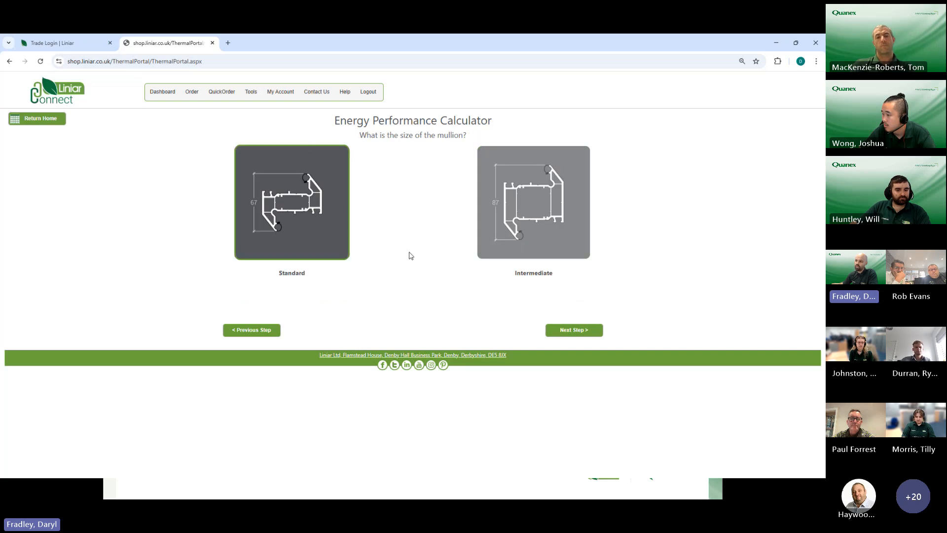
{"action": "left_click", "coordinate": [255, 330]}
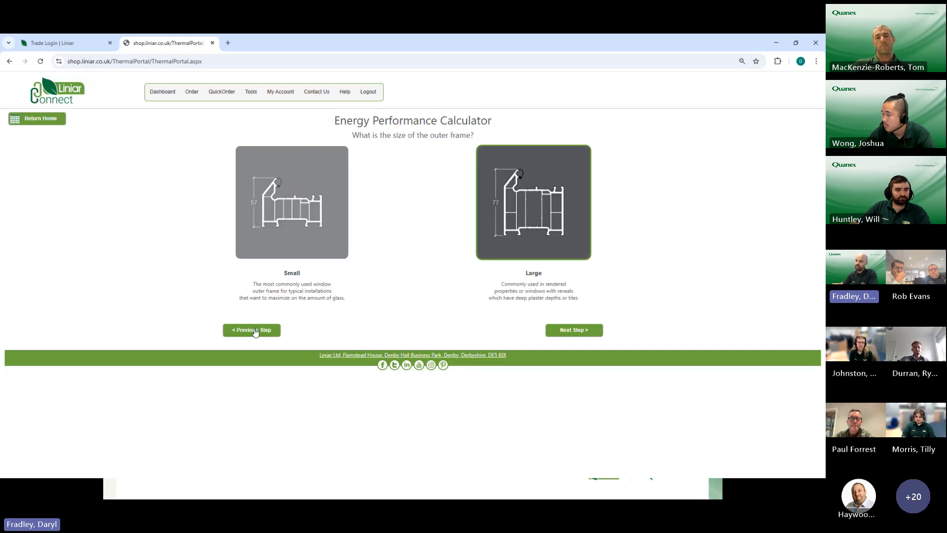
Step: Choose the Small outer frame and answer Yes to a larger outer frame head for extra ventilation clearance
{"action": "left_click", "coordinate": [317, 212]}
{"action": "left_click", "coordinate": [575, 332]}
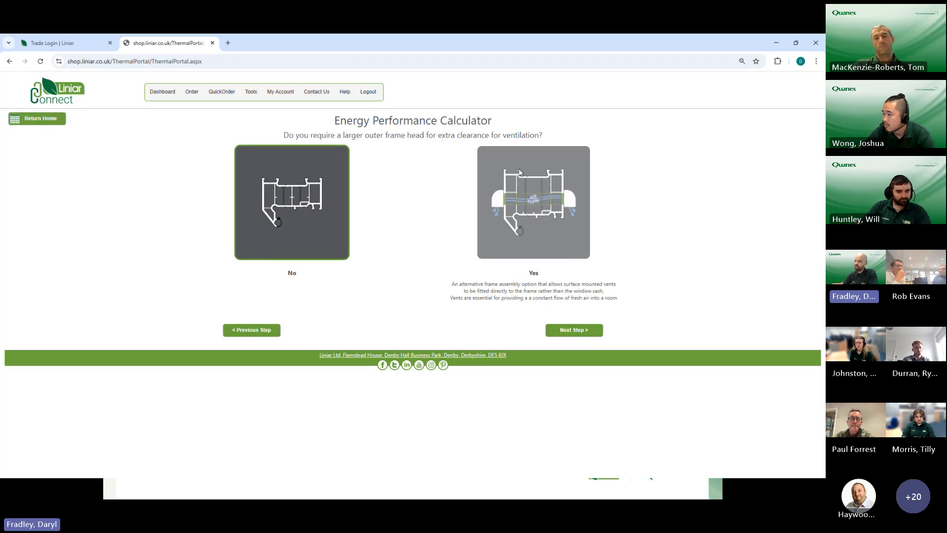
{"action": "left_click", "coordinate": [552, 208]}
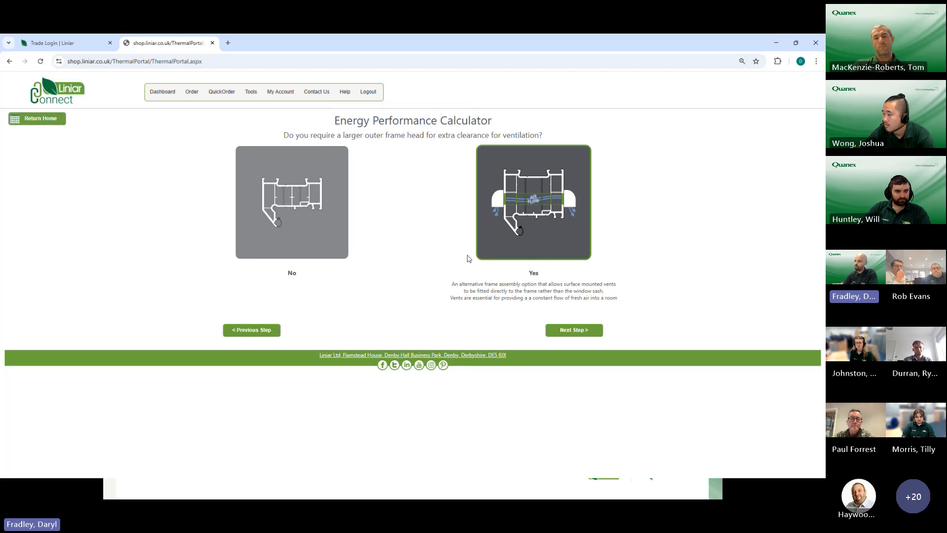
{"action": "left_click", "coordinate": [587, 331]}
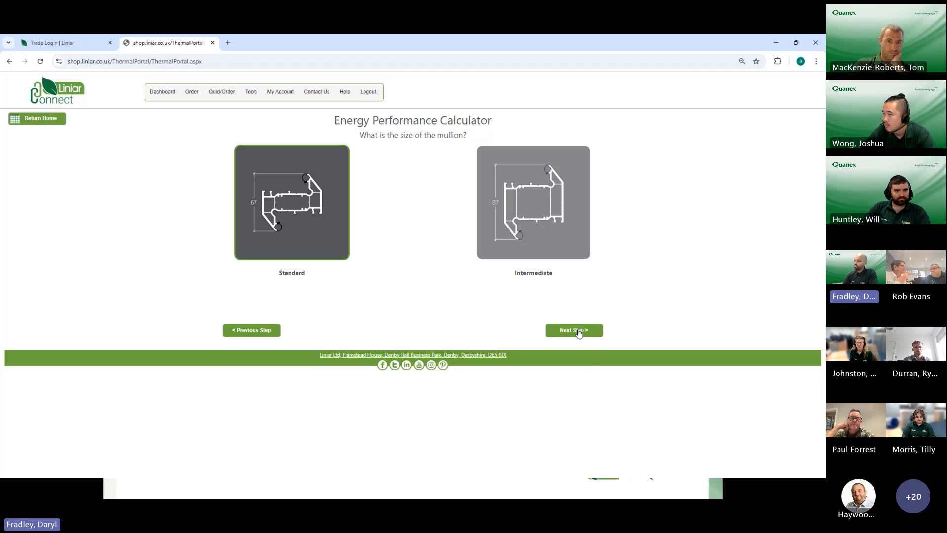
Step: Accept the Standard mullion size and choose PVCu (LTR001) as the reinforcement material
{"action": "left_click", "coordinate": [579, 332]}
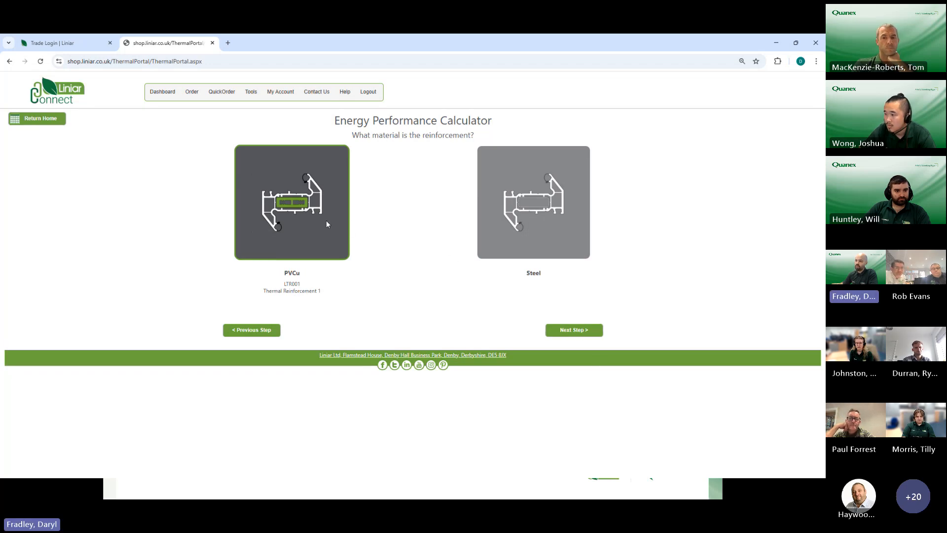
{"action": "left_click", "coordinate": [519, 208]}
{"action": "left_click", "coordinate": [257, 201]}
{"action": "left_click", "coordinate": [560, 332]}
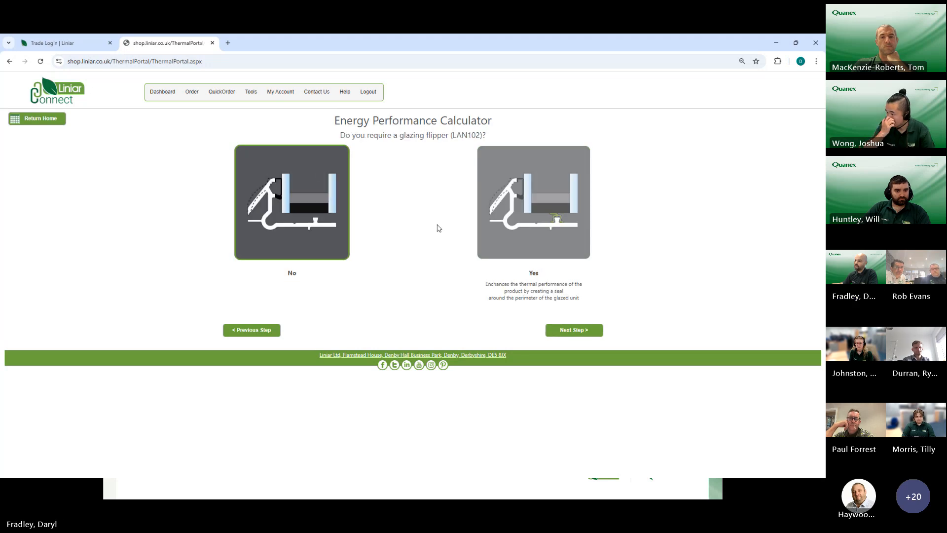
Step: Answer Yes to the glazing flipper (LAN102) and No to the thermal dam (LAN107)
{"action": "left_click", "coordinate": [544, 216]}
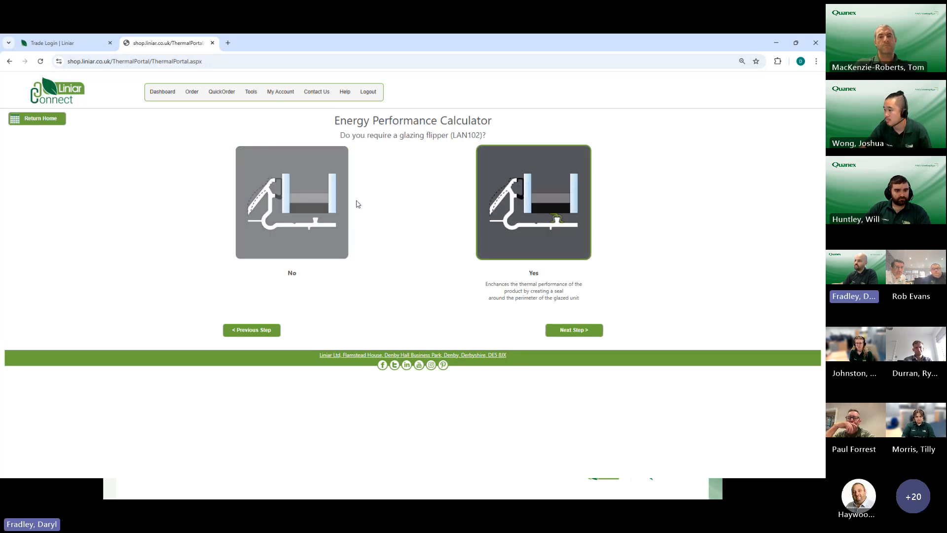
{"action": "left_click", "coordinate": [550, 334]}
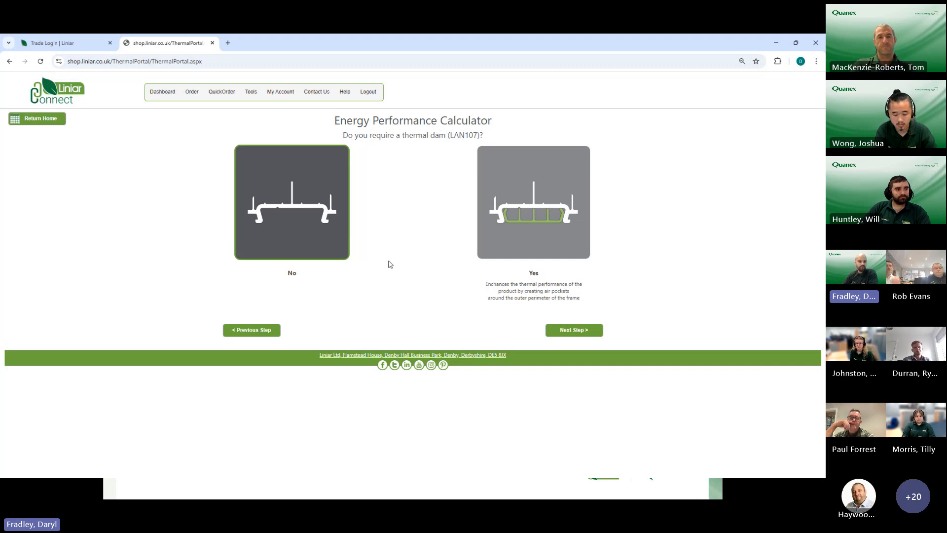
{"action": "left_click", "coordinate": [586, 329]}
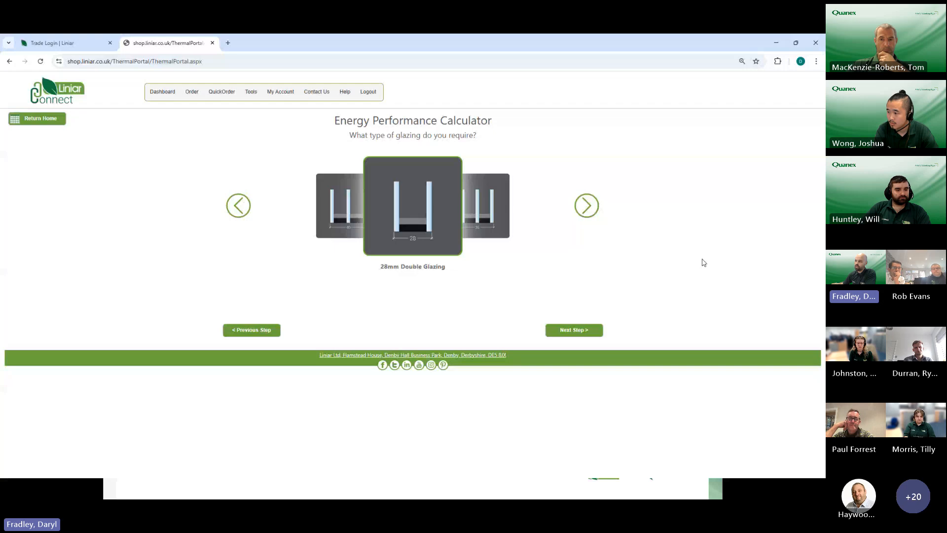
Step: Choose 36mm Triple Glazing and read the guidance on the external pane's glass type
{"action": "left_click", "coordinate": [586, 211]}
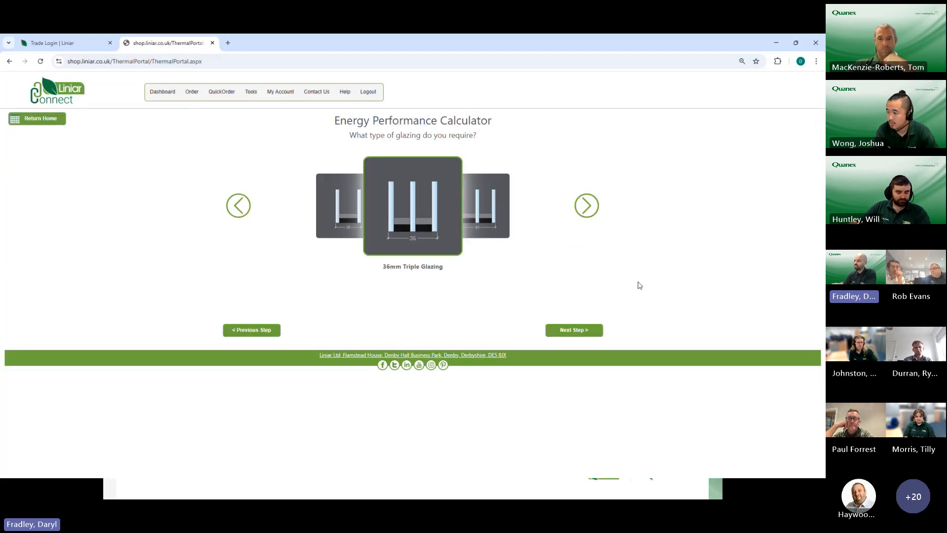
{"action": "left_click", "coordinate": [578, 331]}
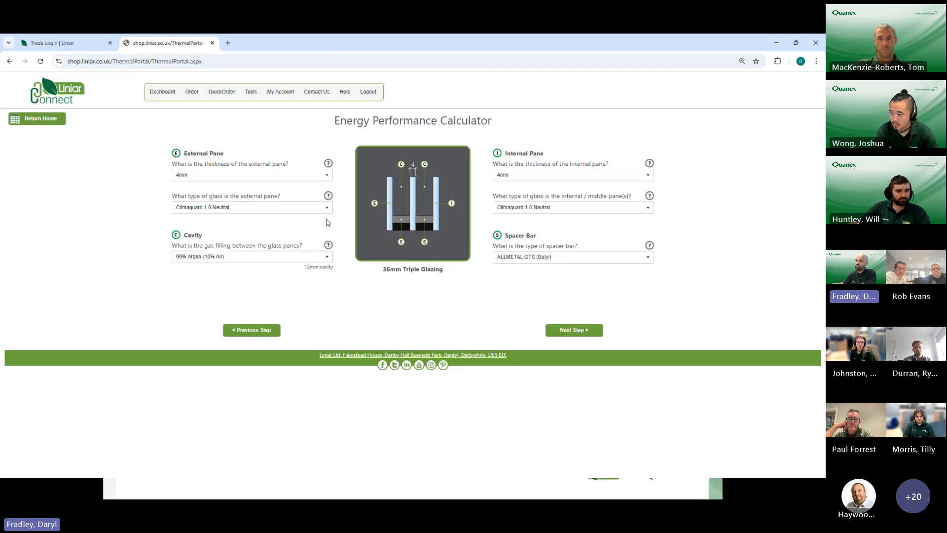
{"action": "left_click", "coordinate": [329, 196]}
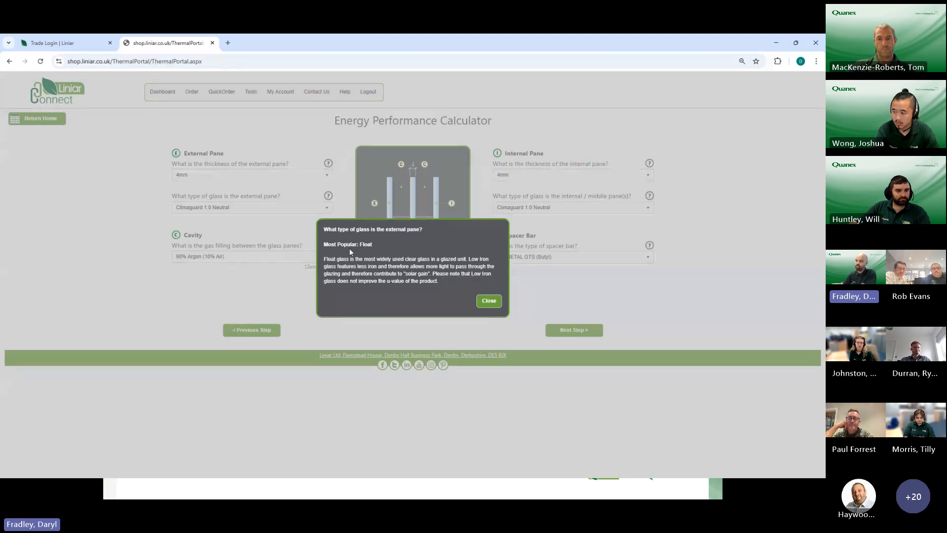
{"action": "left_click", "coordinate": [486, 302]}
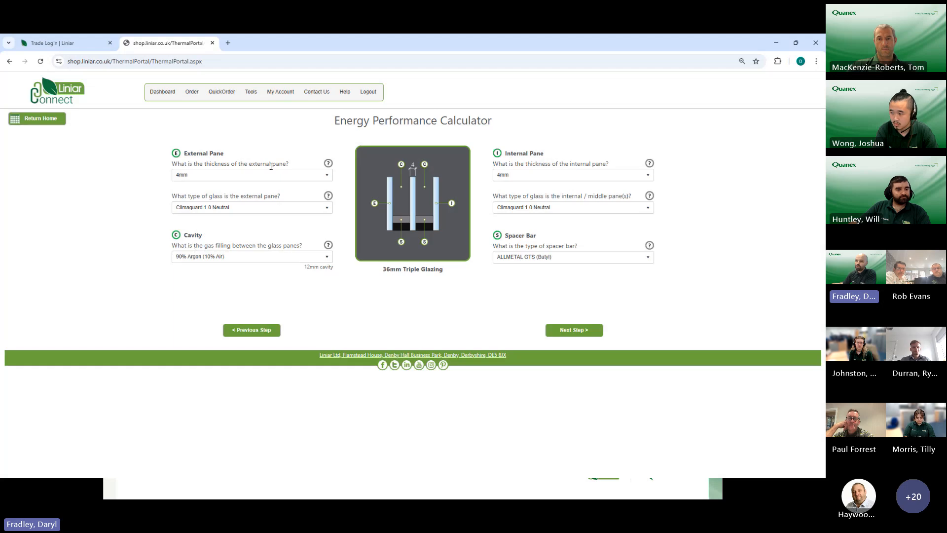
Step: Set the external pane to 6.8mm (Laminate) Float glass and keep 90% Argon (10% Air) as the cavity gas
{"action": "left_click", "coordinate": [252, 176]}
{"action": "left_click", "coordinate": [200, 219]}
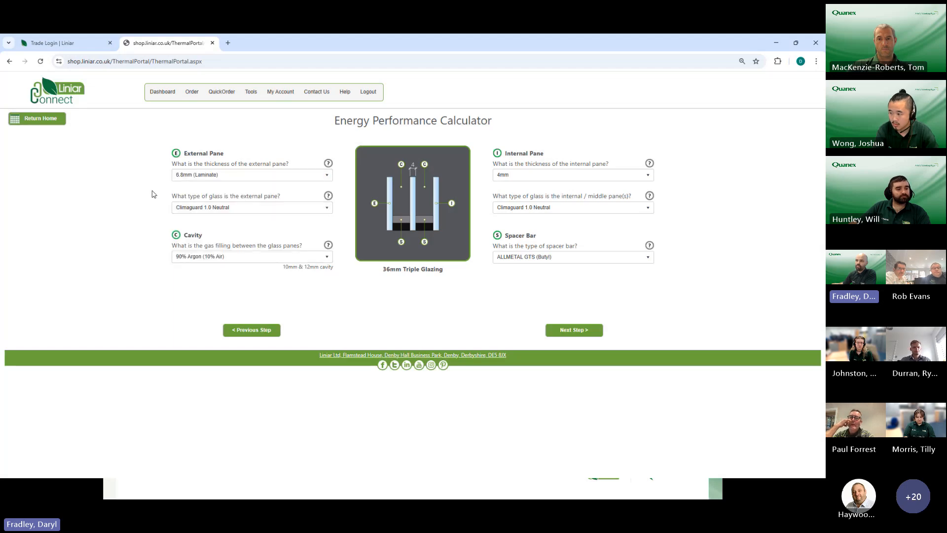
{"action": "left_click", "coordinate": [257, 205]}
{"action": "left_click", "coordinate": [207, 256]}
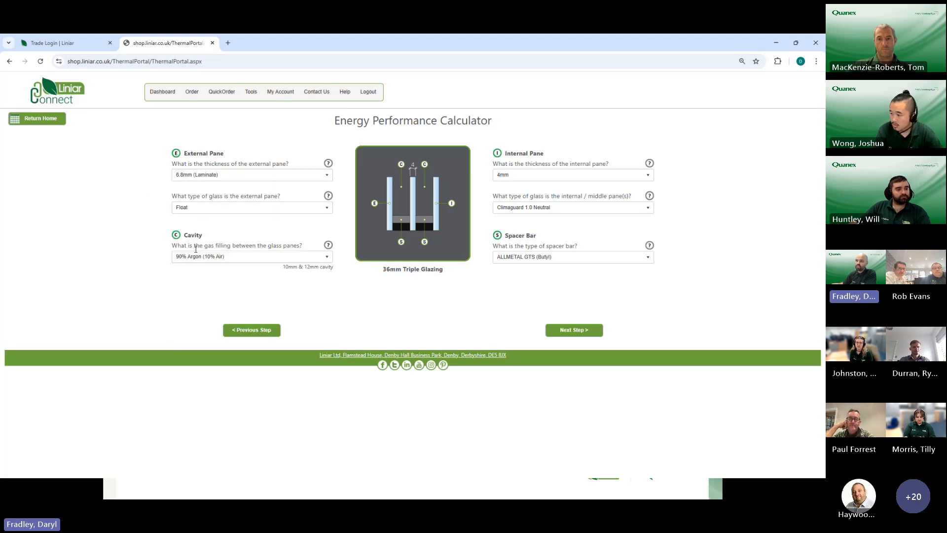
{"action": "left_click", "coordinate": [228, 257]}
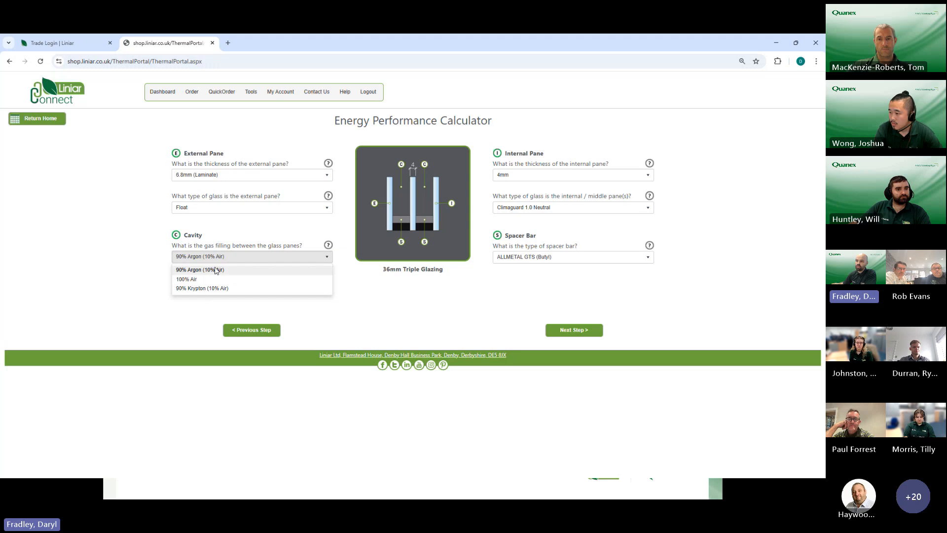
{"action": "left_click", "coordinate": [216, 267]}
Step: Keep the internal pane thickness at 4mm and set the internal and middle pane glass to K glass S
{"action": "left_click", "coordinate": [532, 175]}
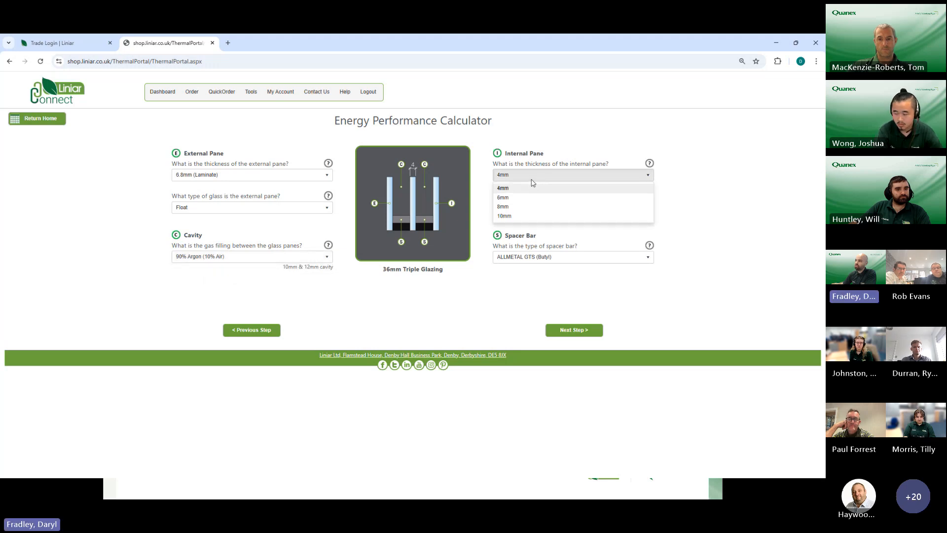
{"action": "left_click", "coordinate": [532, 188]}
{"action": "left_click", "coordinate": [533, 207]}
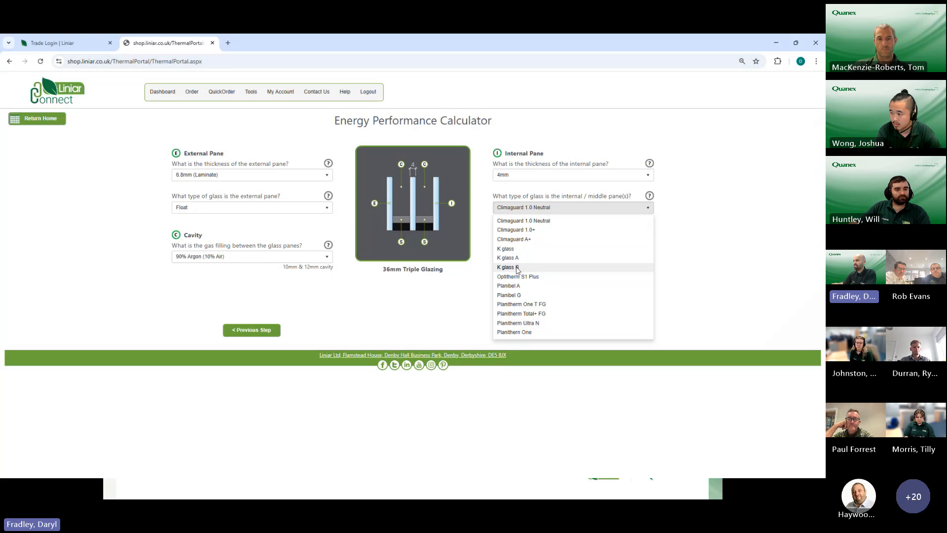
{"action": "left_click", "coordinate": [517, 267]}
Step: Set the spacer bar to Edgetech Super Spacer Premium and generate the thermal performance summary
{"action": "left_click", "coordinate": [523, 257]}
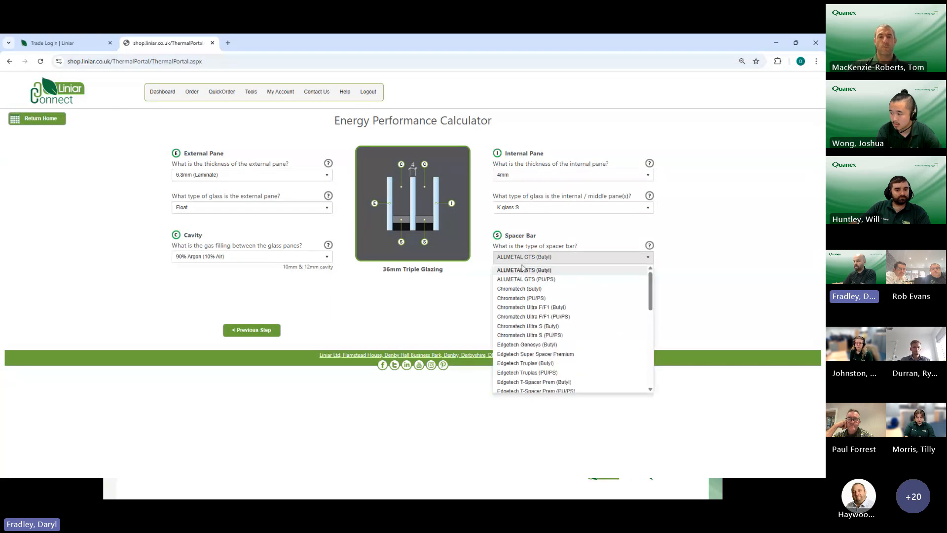
{"action": "left_click", "coordinate": [535, 354]}
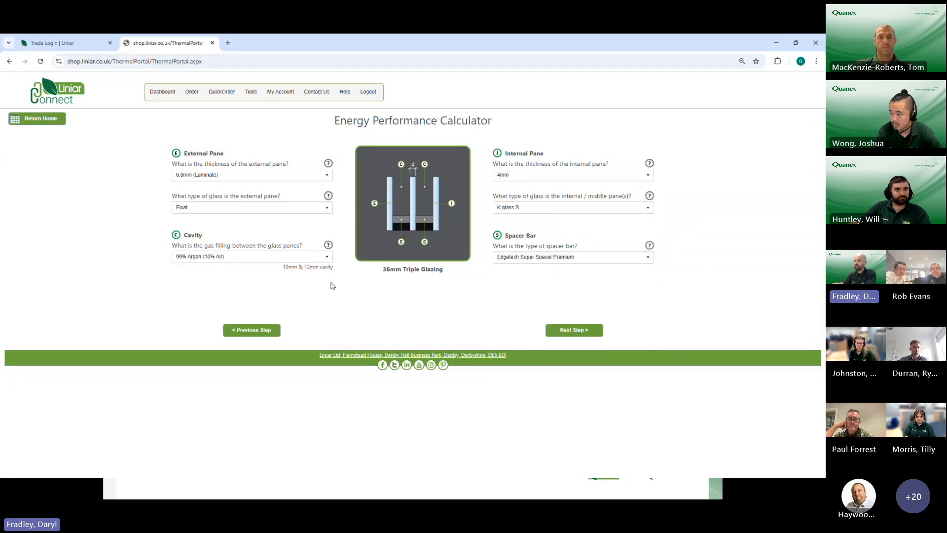
{"action": "left_click", "coordinate": [570, 332]}
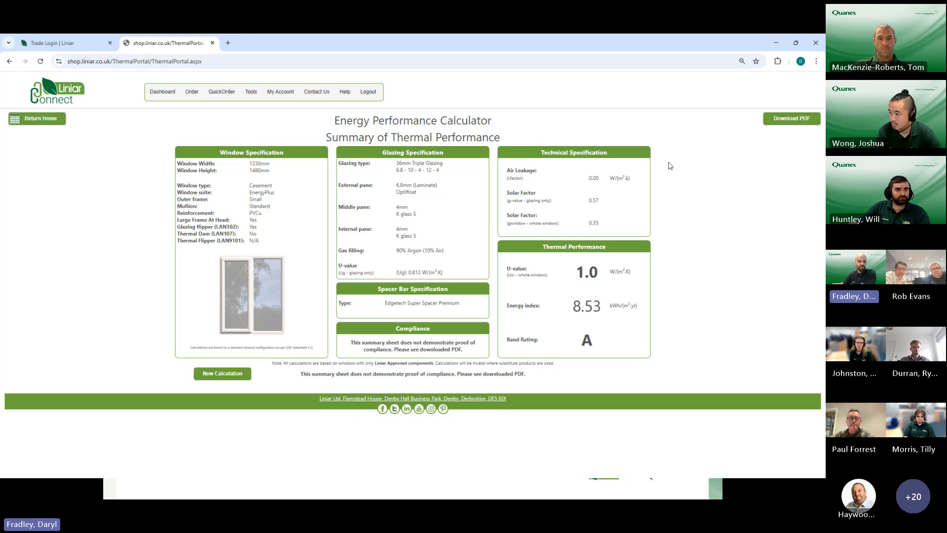
Step: Download the thermal performance report as a PDF and open it in Acrobat with the tools list hidden
{"action": "left_click", "coordinate": [787, 121]}
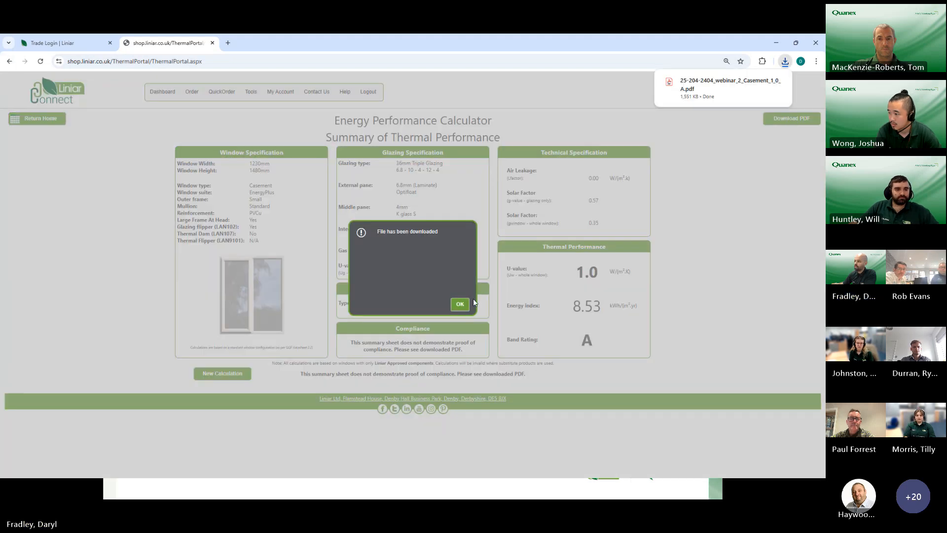
{"action": "left_click", "coordinate": [459, 303]}
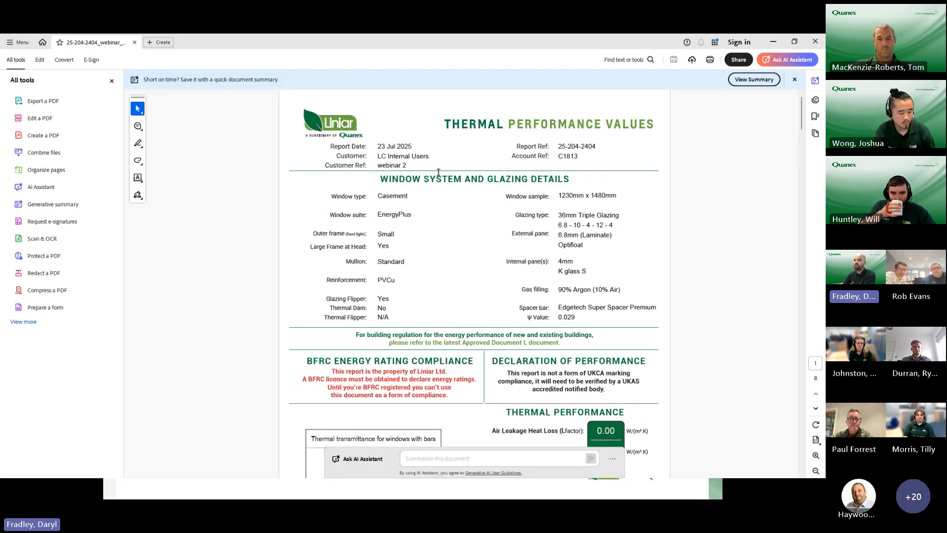
{"action": "left_click", "coordinate": [111, 82]}
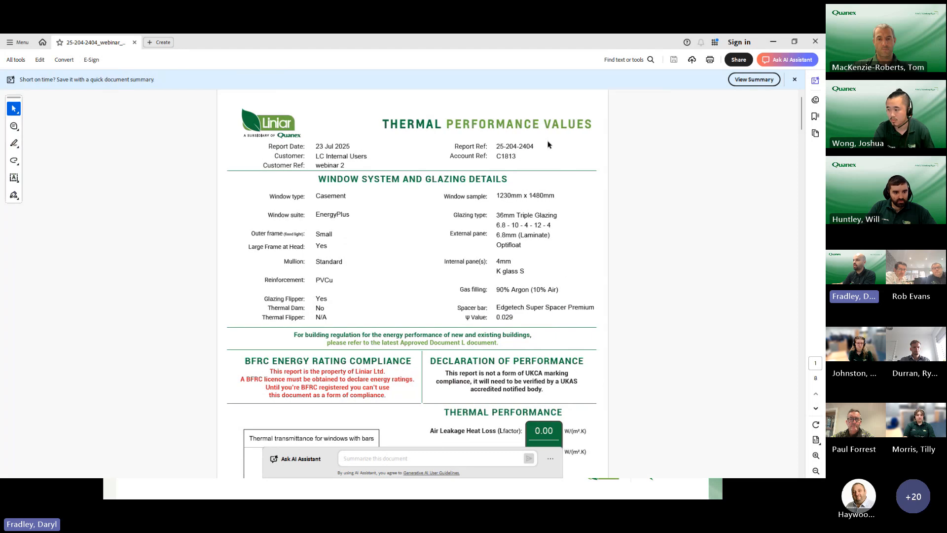
Step: Review the report header's customer, customer reference, report reference and account reference details
{"action": "scroll", "coordinate": [502, 134], "scroll_direction": "up", "scroll_amount": 3}
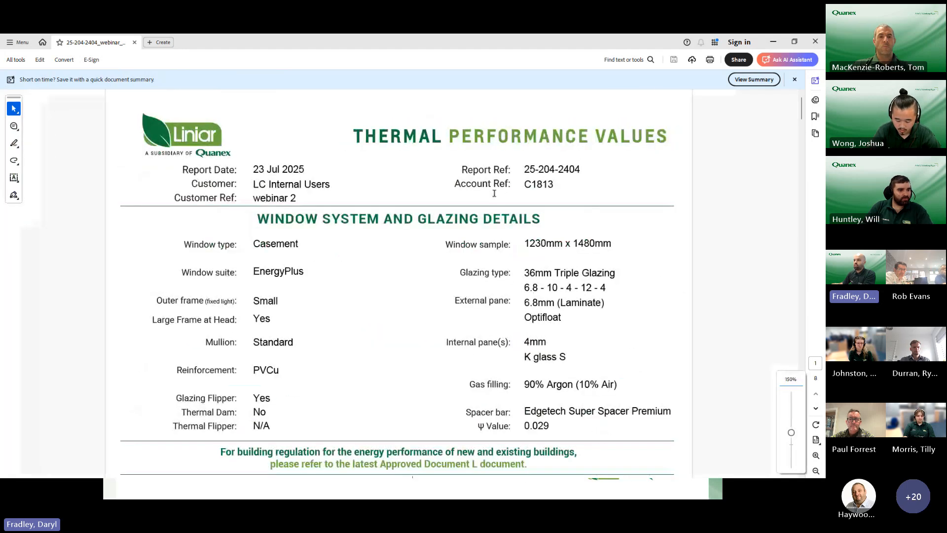
{"action": "left_click_drag", "start_coordinate": [254, 184], "coordinate": [329, 185]}
{"action": "left_click", "coordinate": [273, 195]}
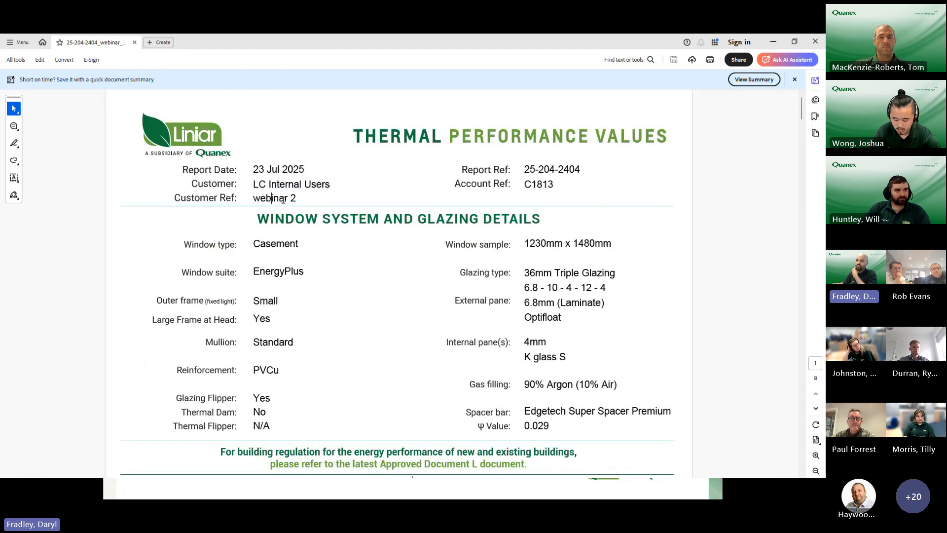
{"action": "triple_click", "coordinate": [273, 196]}
{"action": "left_click", "coordinate": [300, 197]}
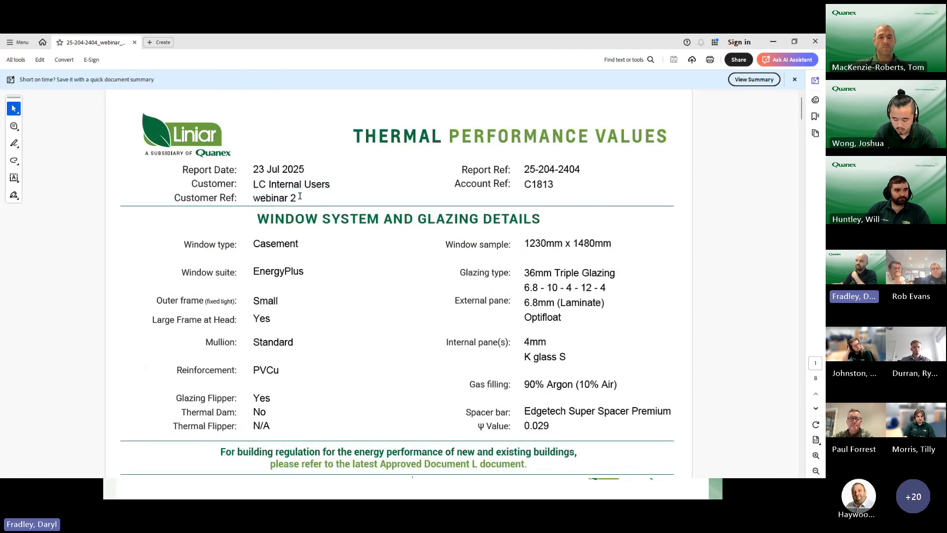
{"action": "left_click_drag", "start_coordinate": [526, 167], "coordinate": [499, 182]}
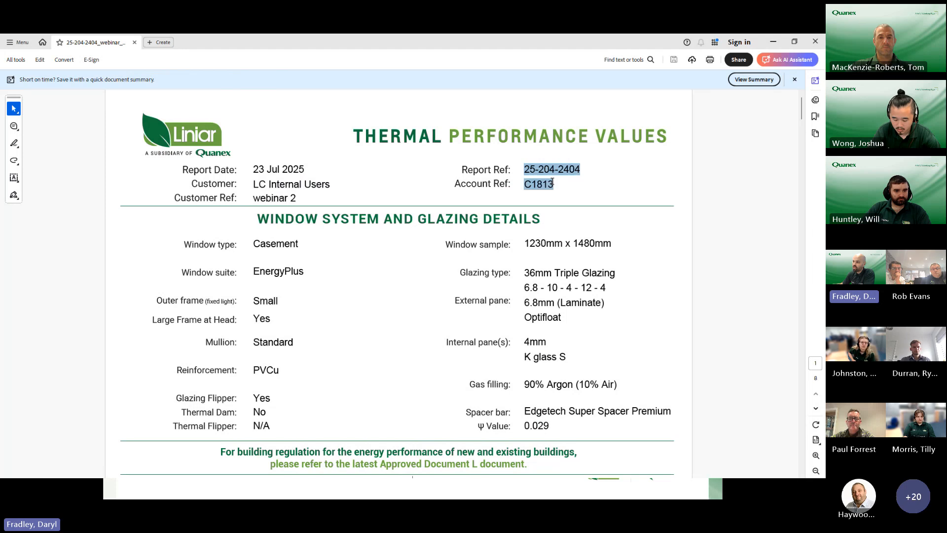
{"action": "left_click", "coordinate": [499, 182]}
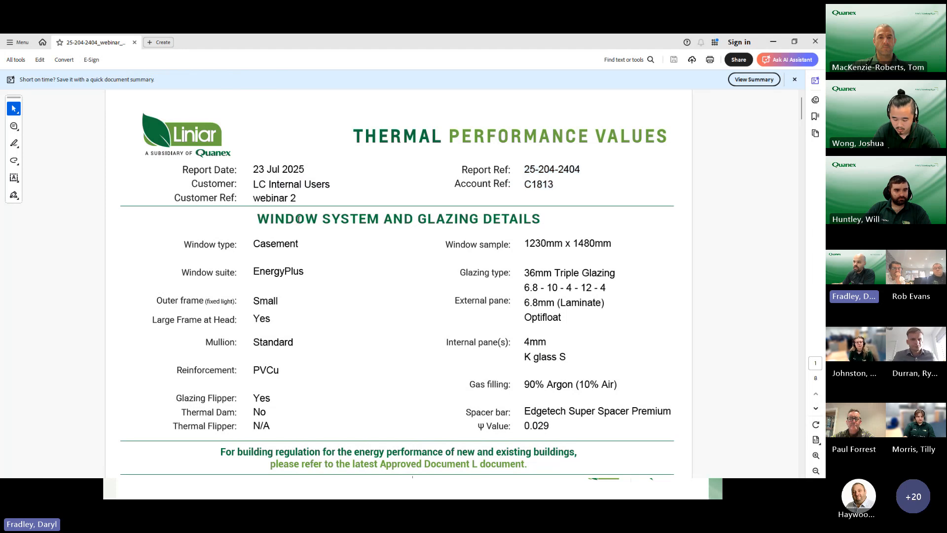
Step: Examine the first page's glazing details, thermal transmittance table for windows with bars, and thermal performance values
{"action": "scroll", "coordinate": [307, 217], "scroll_direction": "down", "scroll_amount": 1}
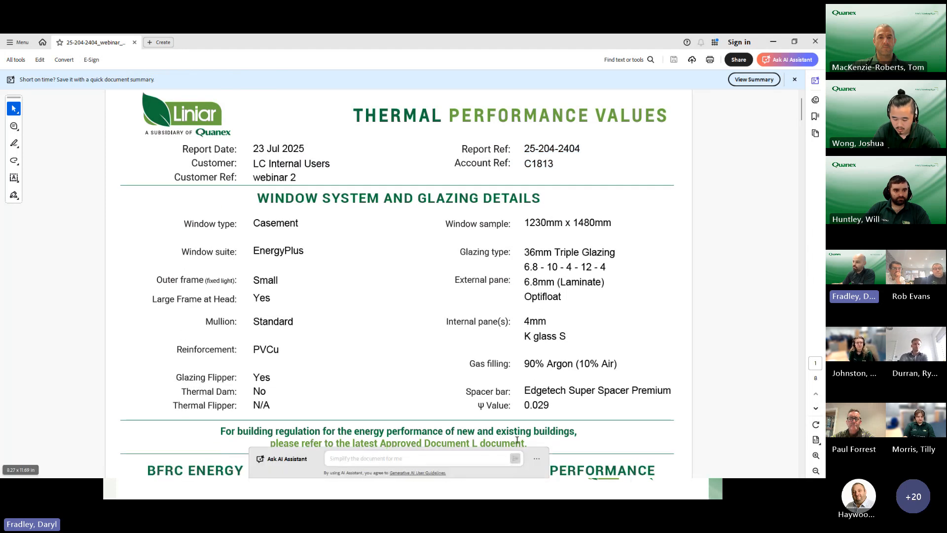
{"action": "left_click_drag", "start_coordinate": [803, 110], "coordinate": [804, 132]}
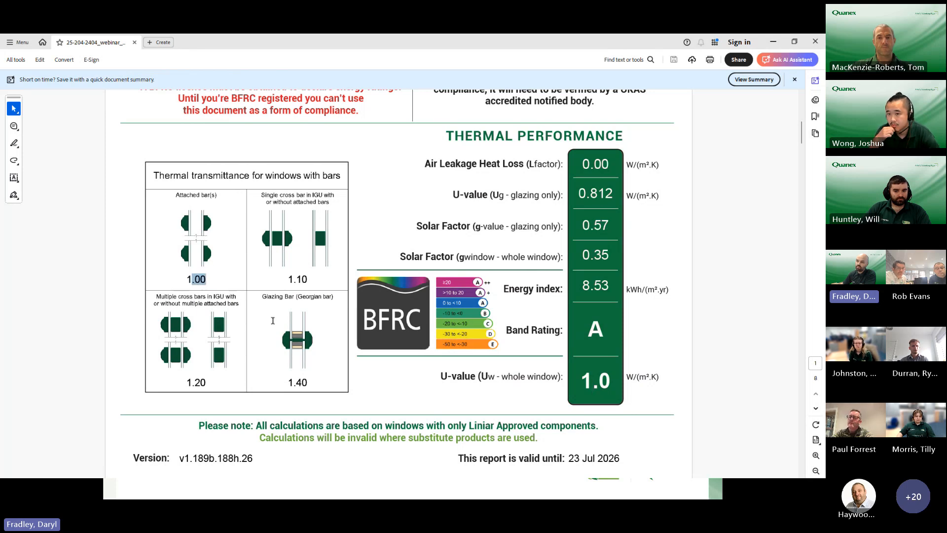
{"action": "left_click", "coordinate": [358, 398]}
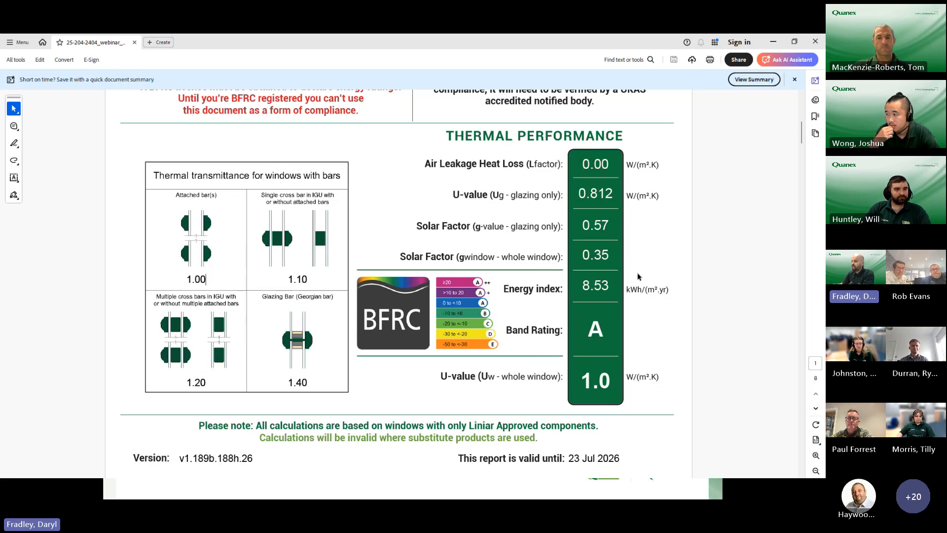
Step: Examine the frame simulation references and thermal transmittance values in the report's Summary of Frame Details
{"action": "scroll", "coordinate": [426, 244], "scroll_direction": "down", "scroll_amount": 5}
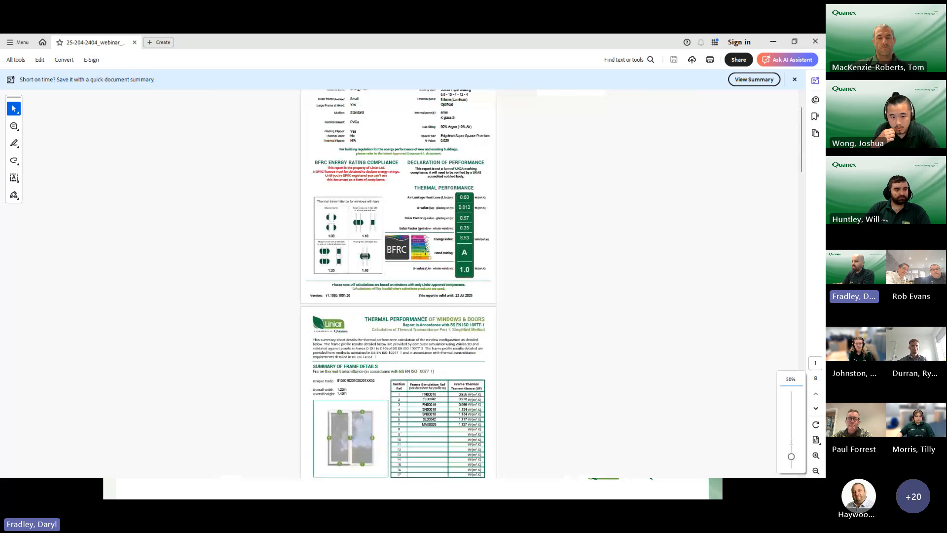
{"action": "scroll", "coordinate": [426, 251], "scroll_direction": "down", "scroll_amount": 3}
{"action": "scroll", "coordinate": [413, 356], "scroll_direction": "up", "scroll_amount": 4}
{"action": "scroll", "coordinate": [413, 359], "scroll_direction": "down", "scroll_amount": 2}
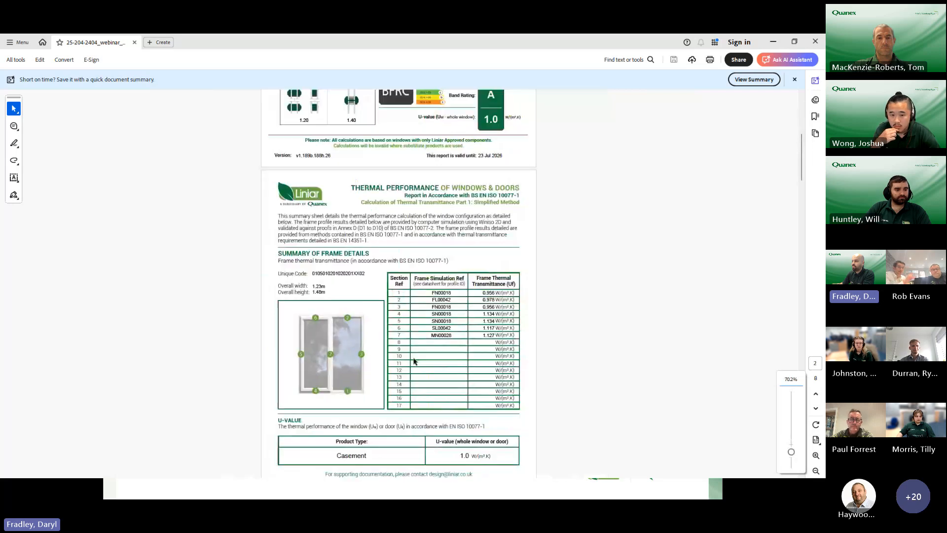
{"action": "scroll", "coordinate": [413, 361], "scroll_direction": "down", "scroll_amount": 1}
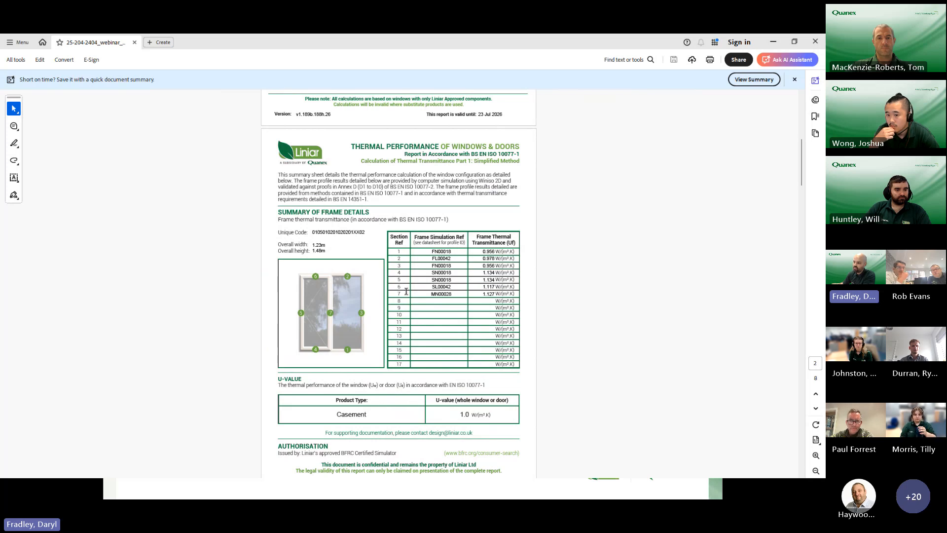
{"action": "scroll", "coordinate": [437, 206], "scroll_direction": "down", "scroll_amount": 2}
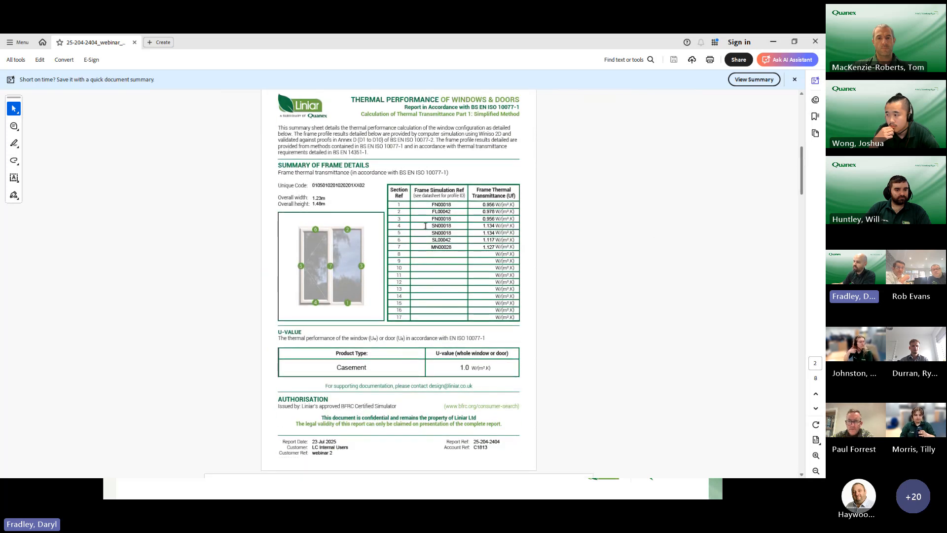
{"action": "left_click_drag", "start_coordinate": [437, 206], "coordinate": [450, 207]}
{"action": "left_click", "coordinate": [588, 199]}
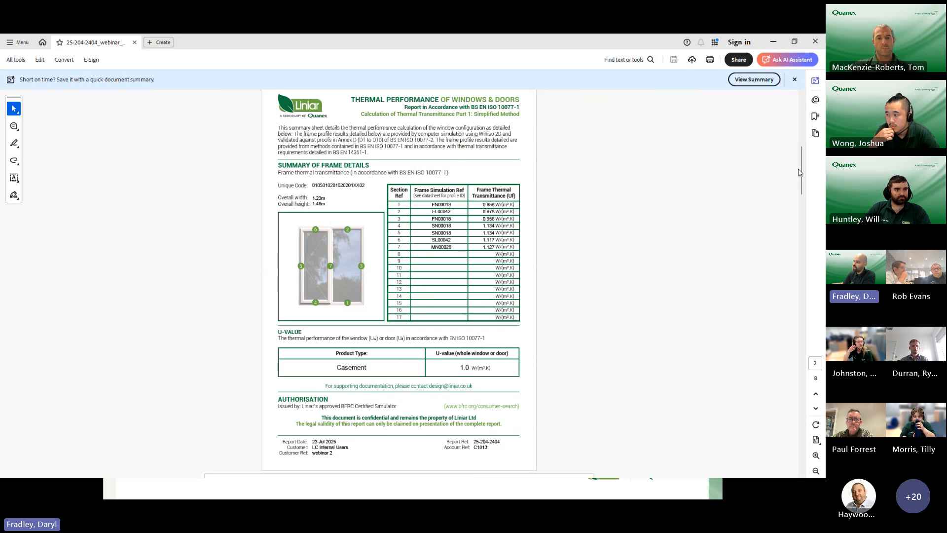
Step: Look through the Profile Specification drawings to the last page, and go back to the detailed calculation sheet
{"action": "left_click_drag", "start_coordinate": [802, 172], "coordinate": [794, 247]}
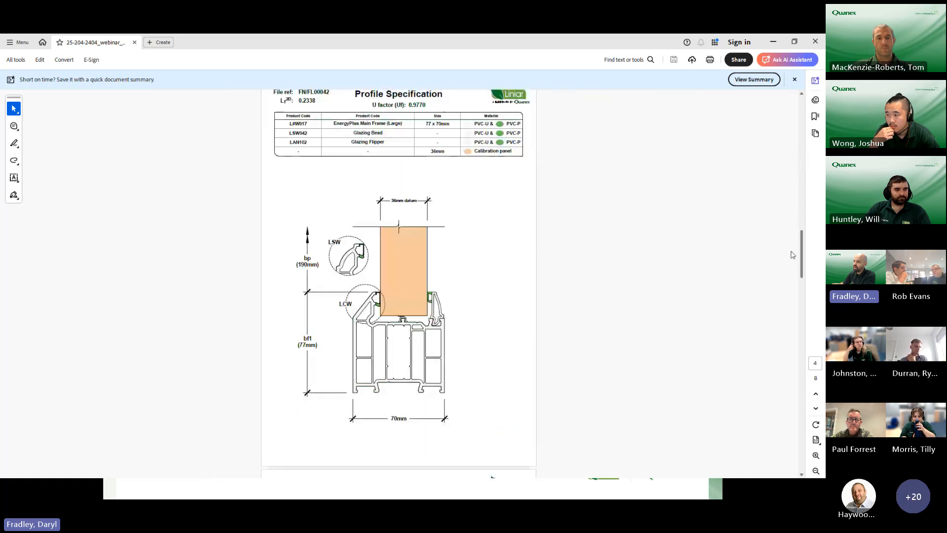
{"action": "scroll", "coordinate": [793, 253], "scroll_direction": "down", "scroll_amount": 2}
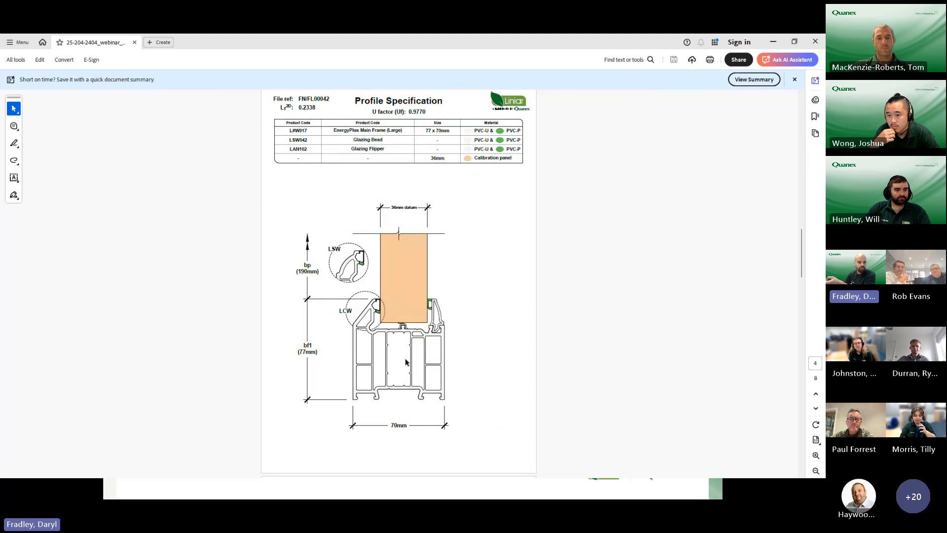
{"action": "left_click_drag", "start_coordinate": [803, 242], "coordinate": [801, 450]}
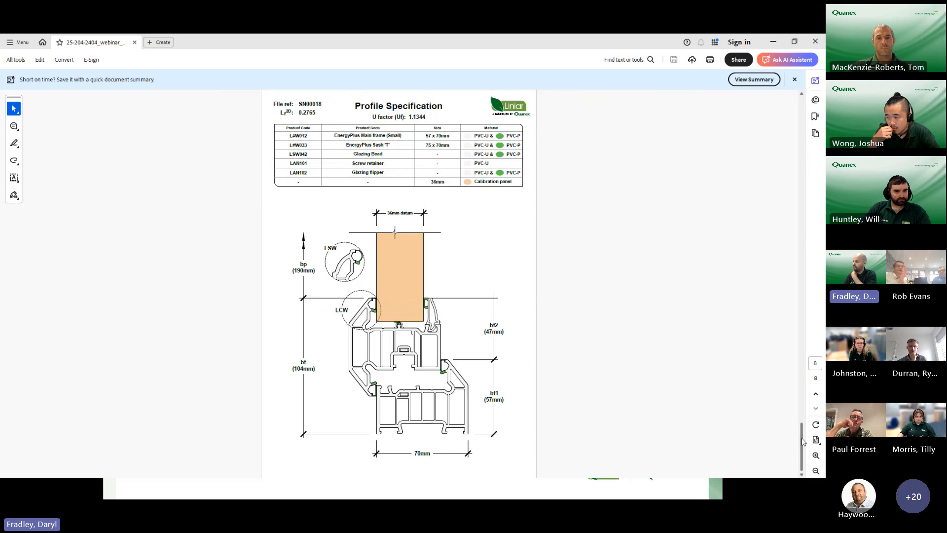
{"action": "left_click_drag", "start_coordinate": [803, 442], "coordinate": [789, 201]}
{"action": "scroll", "coordinate": [376, 348], "scroll_direction": "up", "scroll_amount": 2}
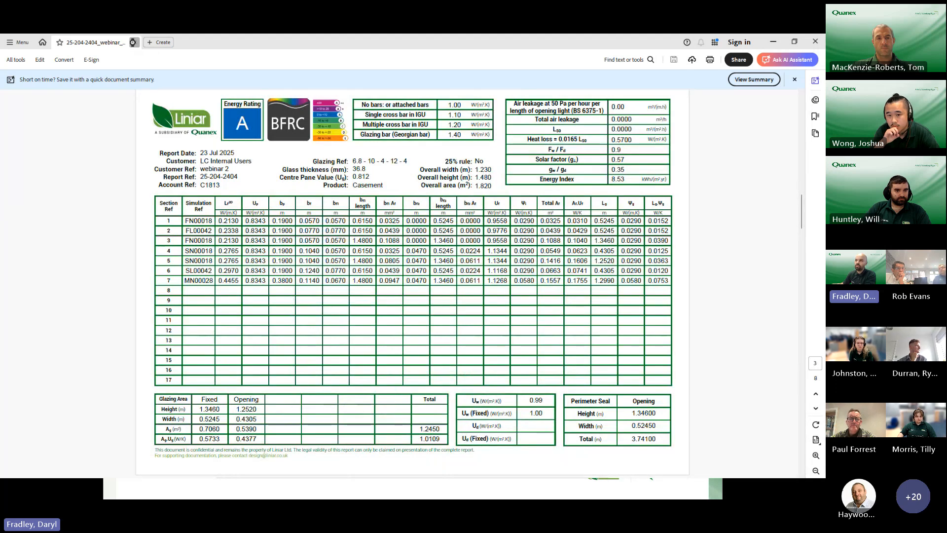
Step: Close the PDF report and return to the browser's calculations list to find the "webinar 2" entry
{"action": "left_click", "coordinate": [134, 43]}
{"action": "left_click", "coordinate": [815, 41]}
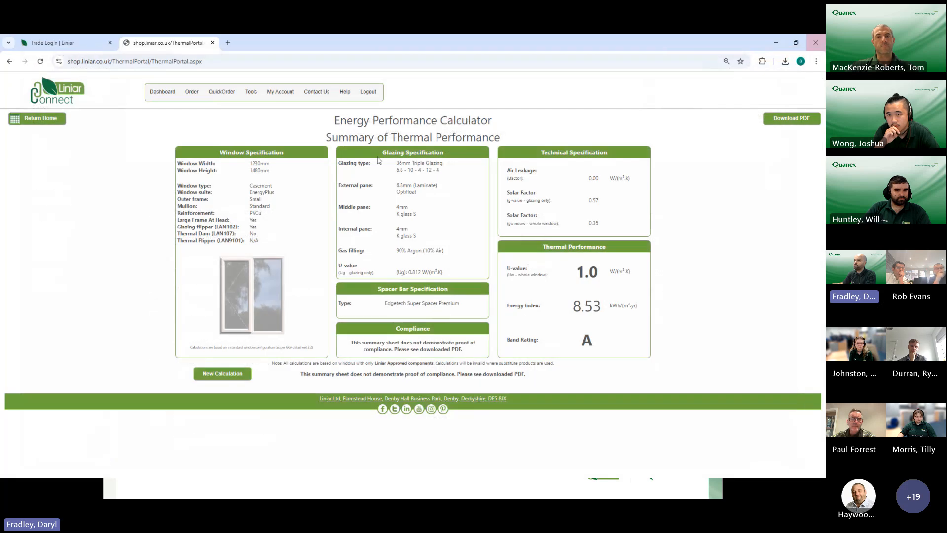
{"action": "left_click", "coordinate": [42, 123]}
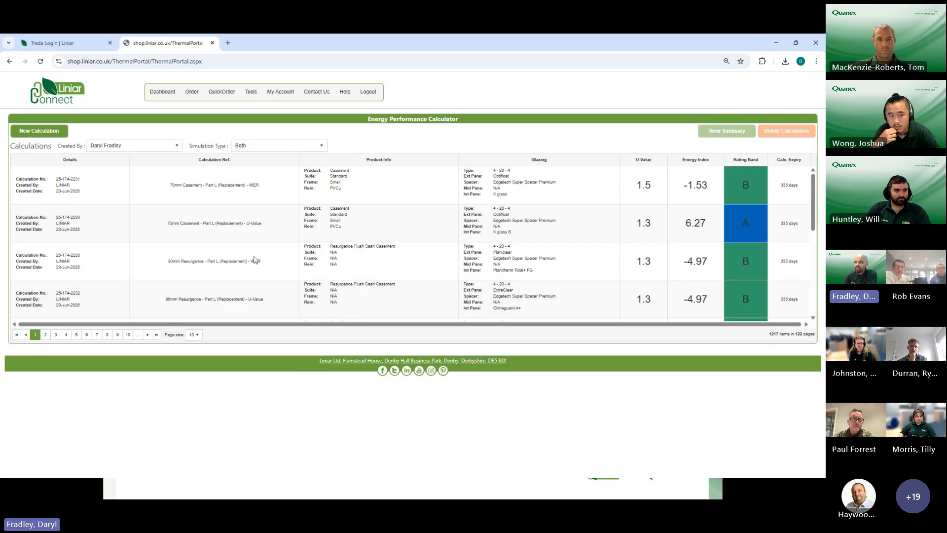
{"action": "scroll", "coordinate": [232, 227], "scroll_direction": "down", "scroll_amount": 2}
{"action": "scroll", "coordinate": [216, 222], "scroll_direction": "down", "scroll_amount": 2}
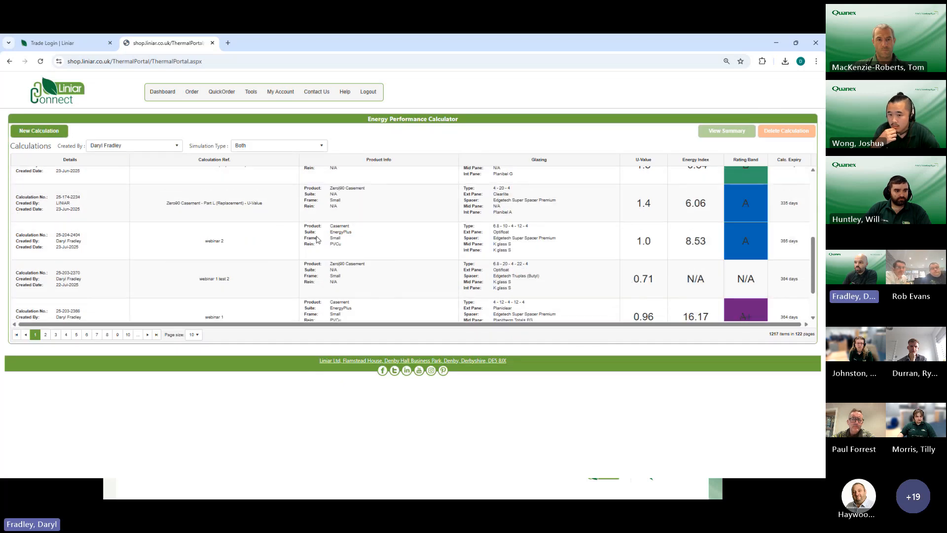
Step: Start a new calculation with the reference "webinar 2 test"
{"action": "scroll", "coordinate": [275, 247], "scroll_direction": "up", "scroll_amount": 1}
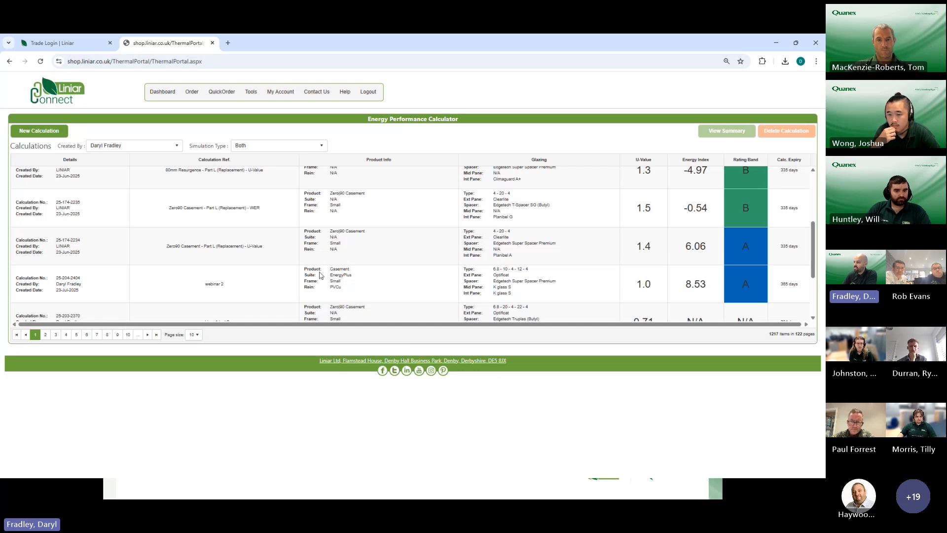
{"action": "left_click", "coordinate": [51, 137]}
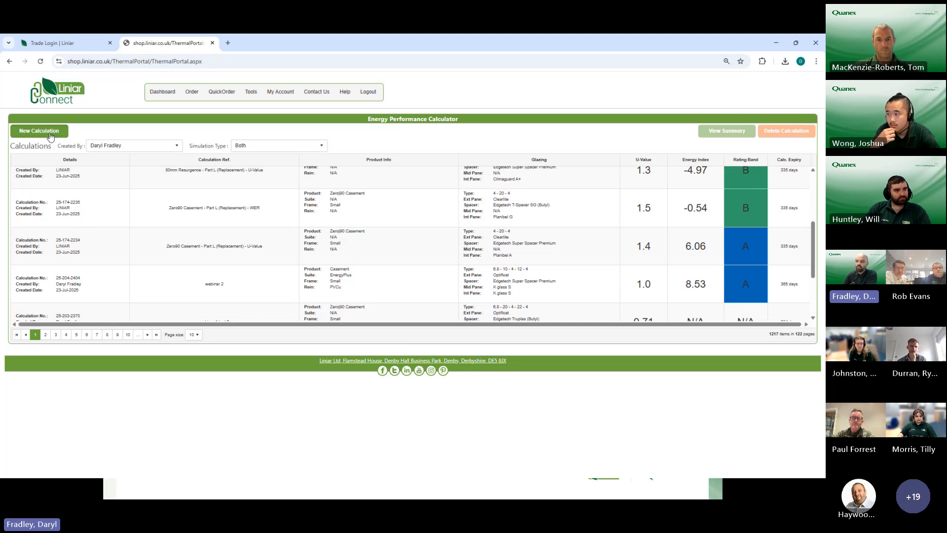
{"action": "left_click", "coordinate": [405, 267]}
{"action": "type", "text": "webinar 2 test"}
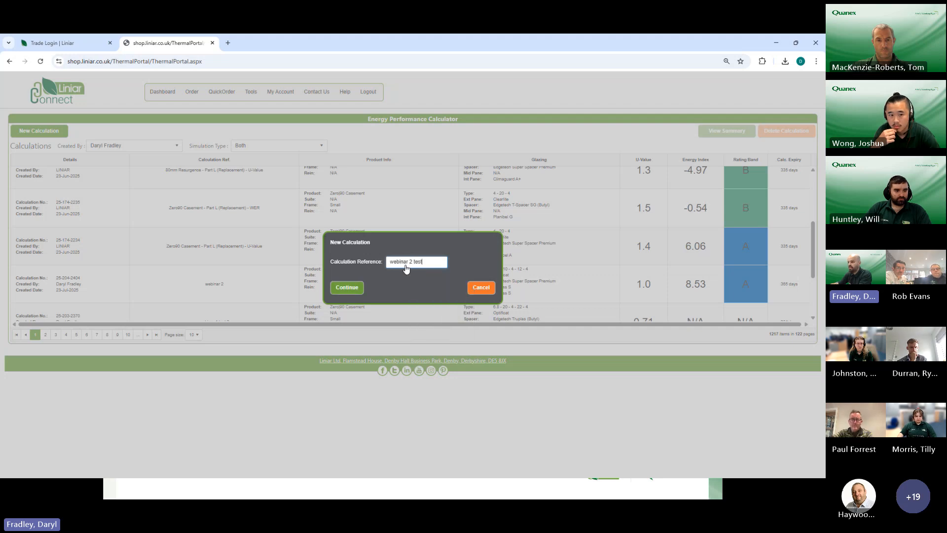
{"action": "left_click", "coordinate": [354, 290]}
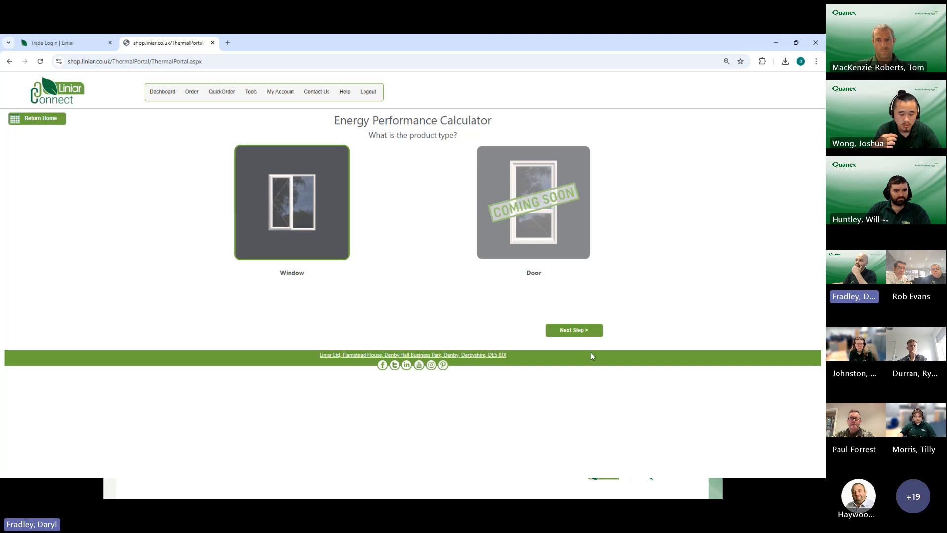
Step: Choose a Zero|90 Tilt & Turn window as the product and the Twenty Five Percent Rule Calculation as the method
{"action": "left_click", "coordinate": [579, 330]}
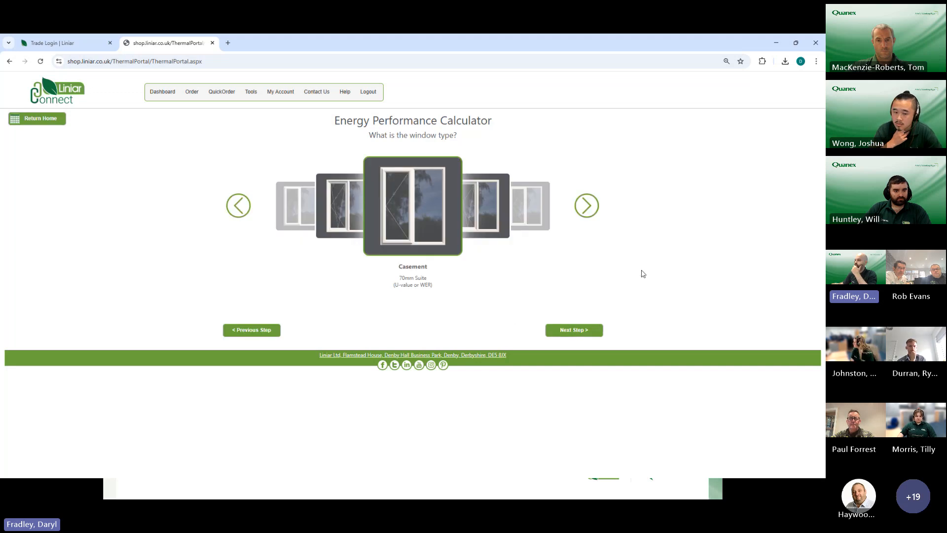
{"action": "left_click", "coordinate": [587, 206]}
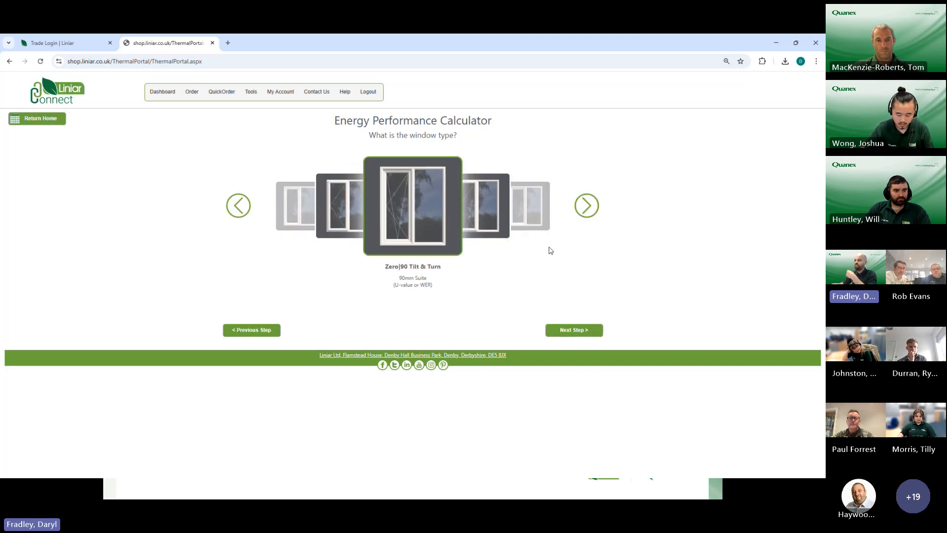
{"action": "left_click", "coordinate": [572, 330]}
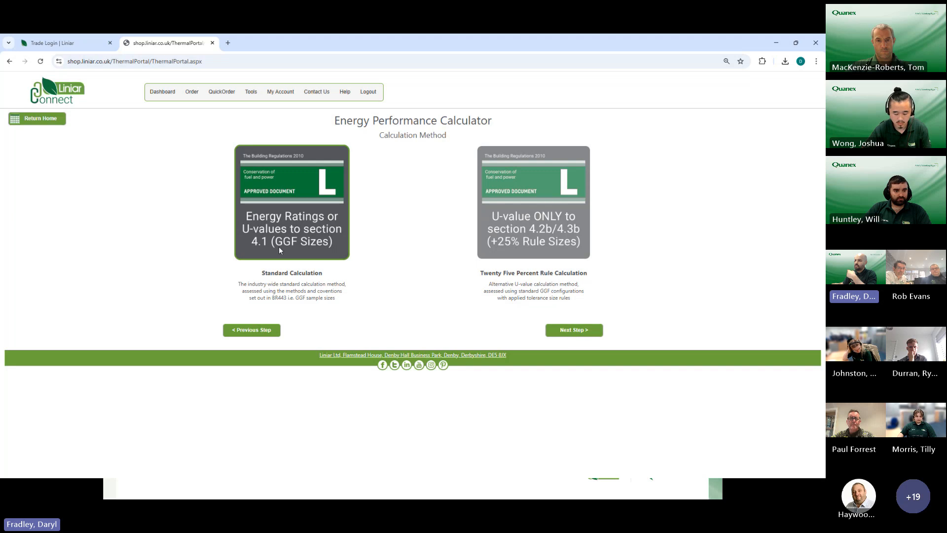
{"action": "left_click", "coordinate": [515, 216]}
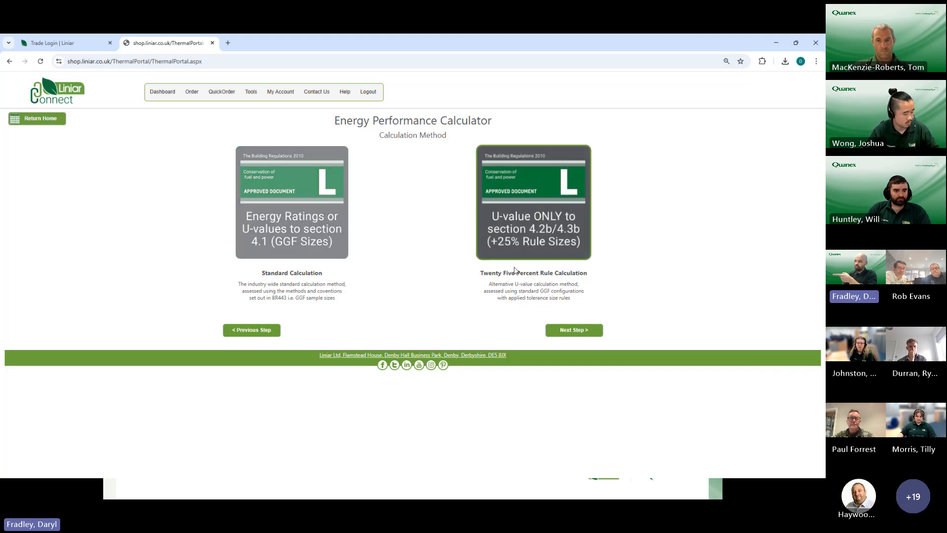
{"action": "left_click", "coordinate": [574, 330]}
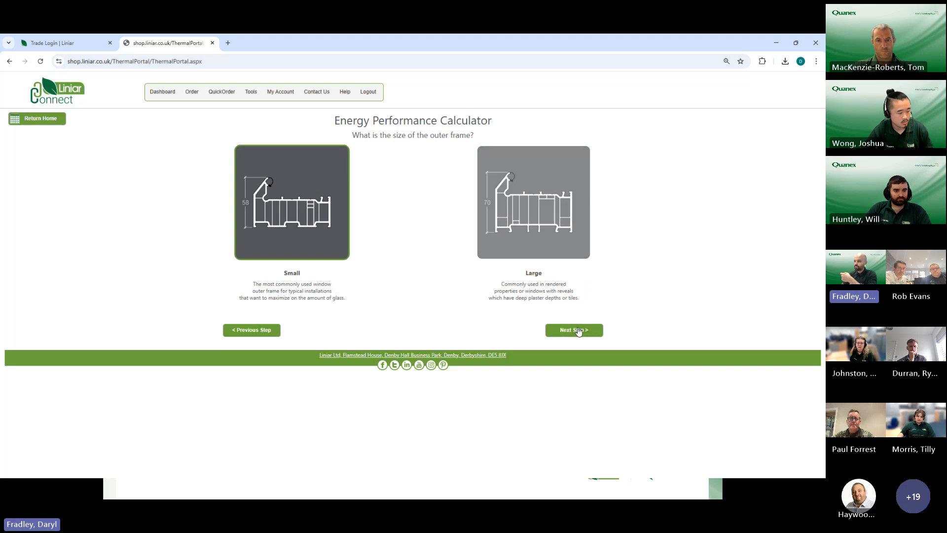
Step: Specify a small outer frame without a larger head or glazing flipper, and include the Zero|90 thermal flipper (LAN9101)
{"action": "left_click", "coordinate": [573, 330]}
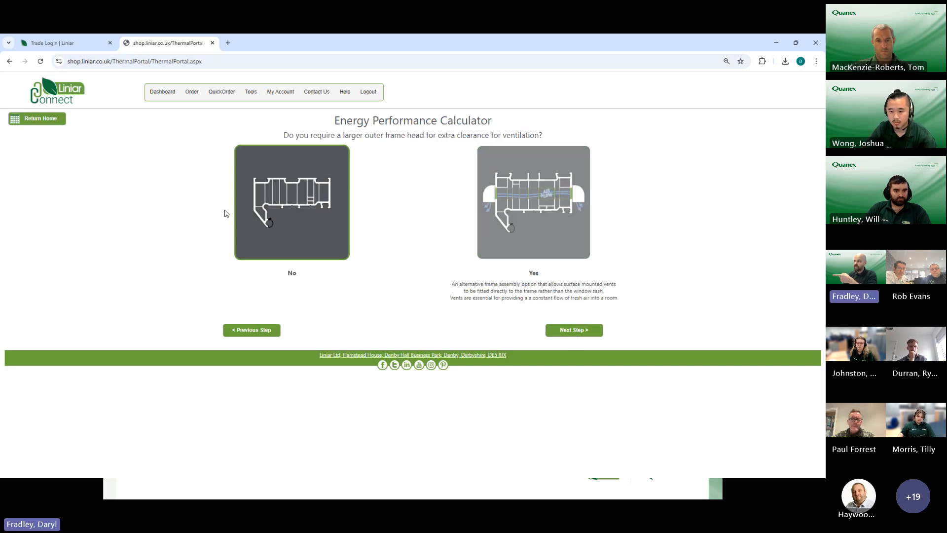
{"action": "left_click", "coordinate": [559, 333]}
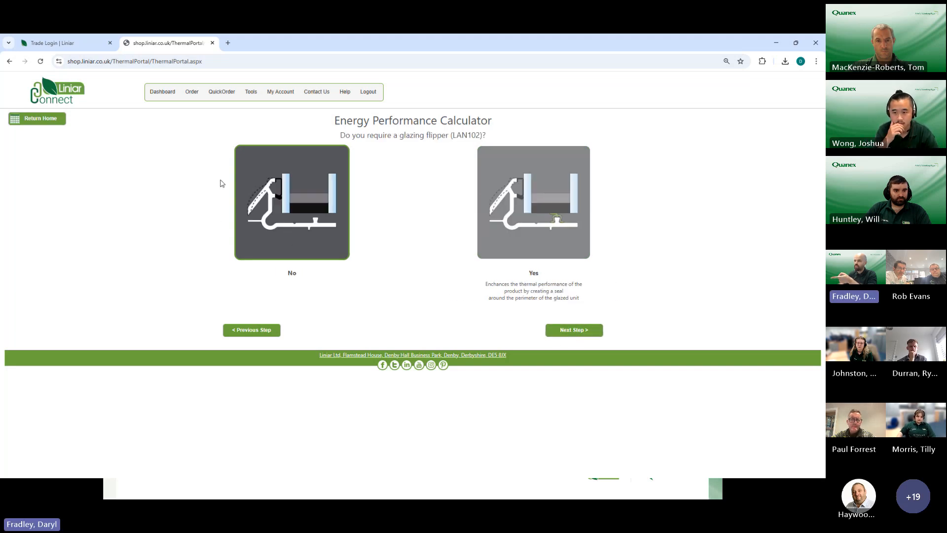
{"action": "left_click", "coordinate": [555, 333]}
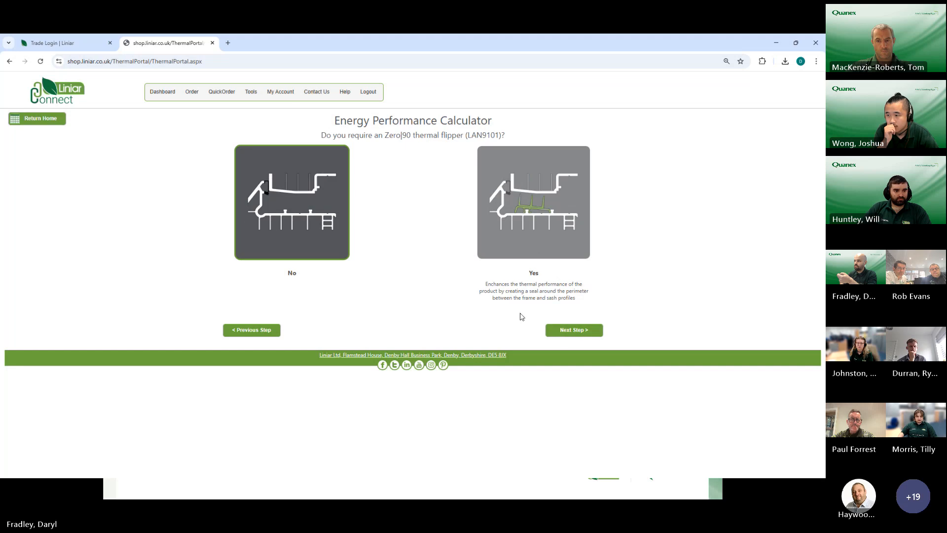
{"action": "left_click", "coordinate": [582, 332]}
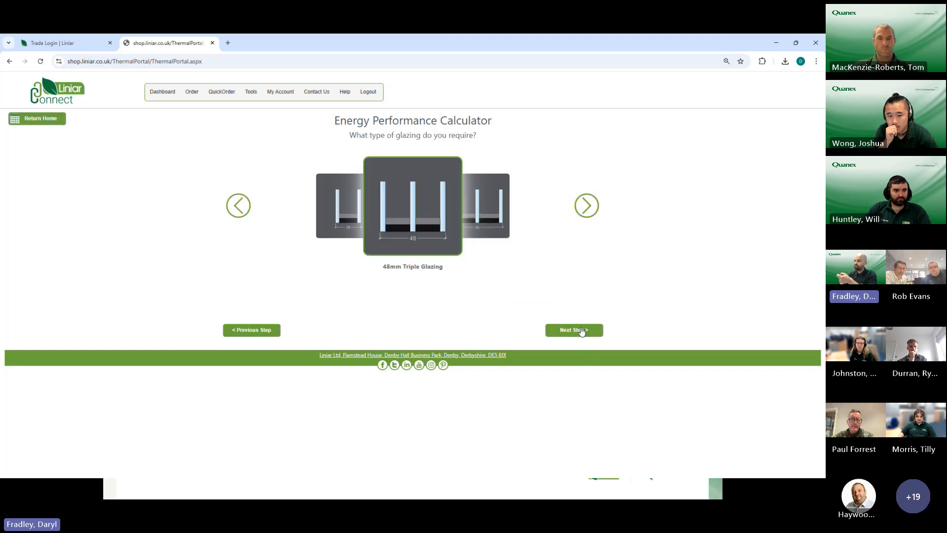
Step: Select 56mm Triple Glazing with Float glass for the external pane and Planitherm Total+ FG for the internal and middle panes
{"action": "left_click", "coordinate": [585, 213]}
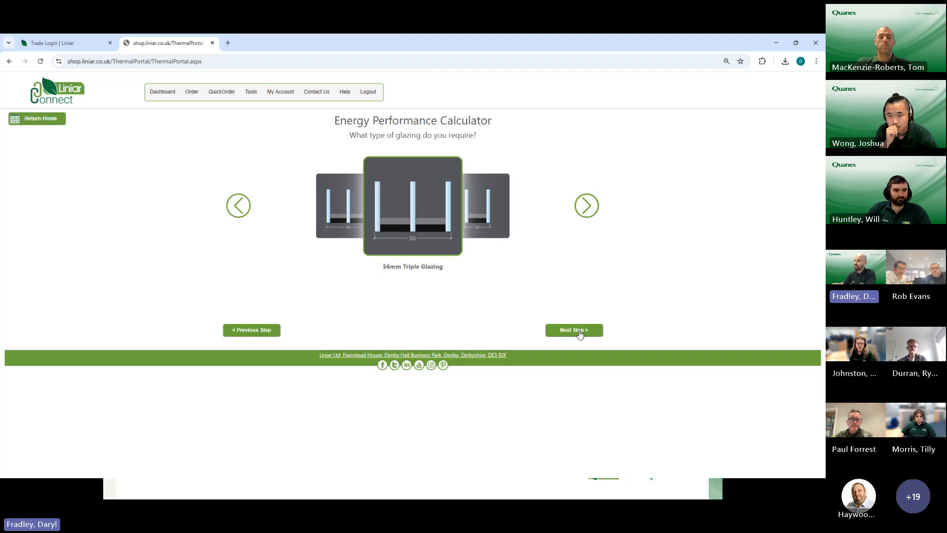
{"action": "left_click", "coordinate": [580, 333]}
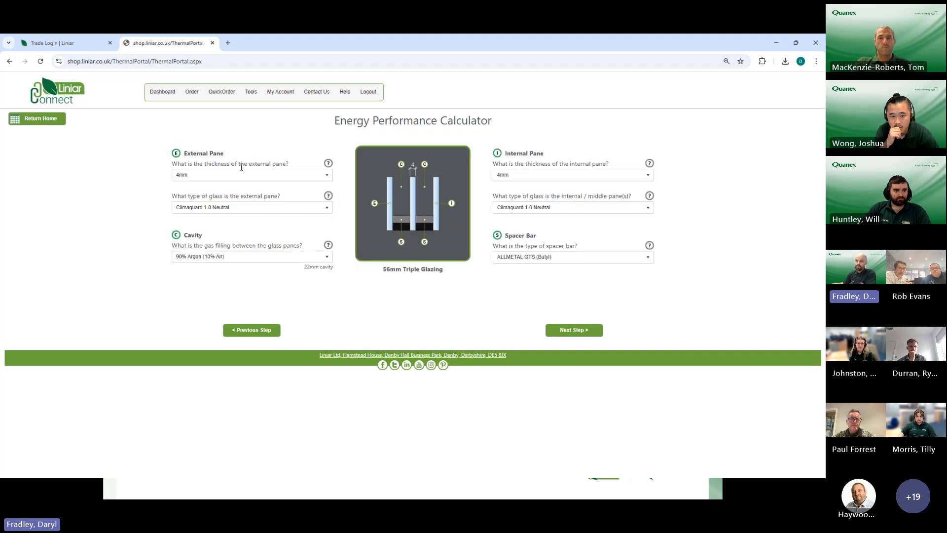
{"action": "left_click", "coordinate": [204, 207]}
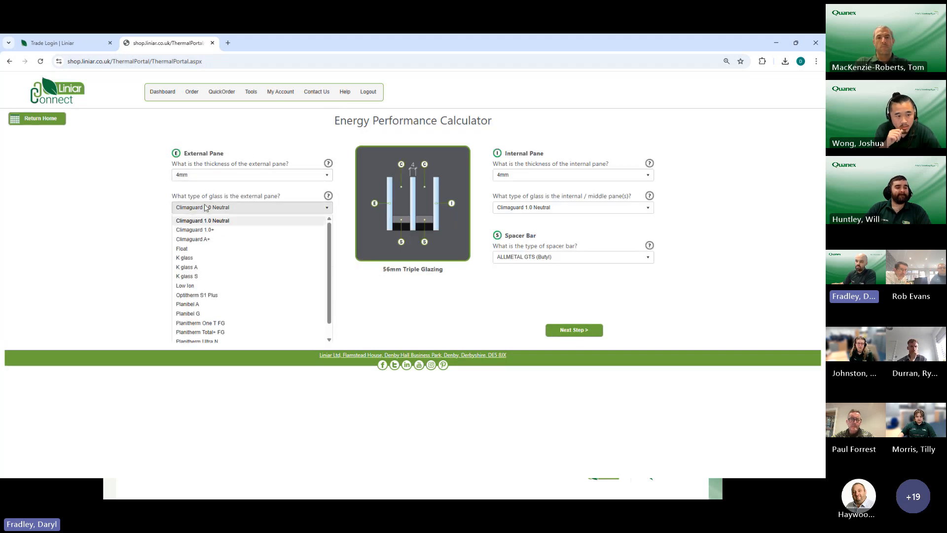
{"action": "left_click", "coordinate": [194, 249]}
{"action": "left_click", "coordinate": [535, 207]}
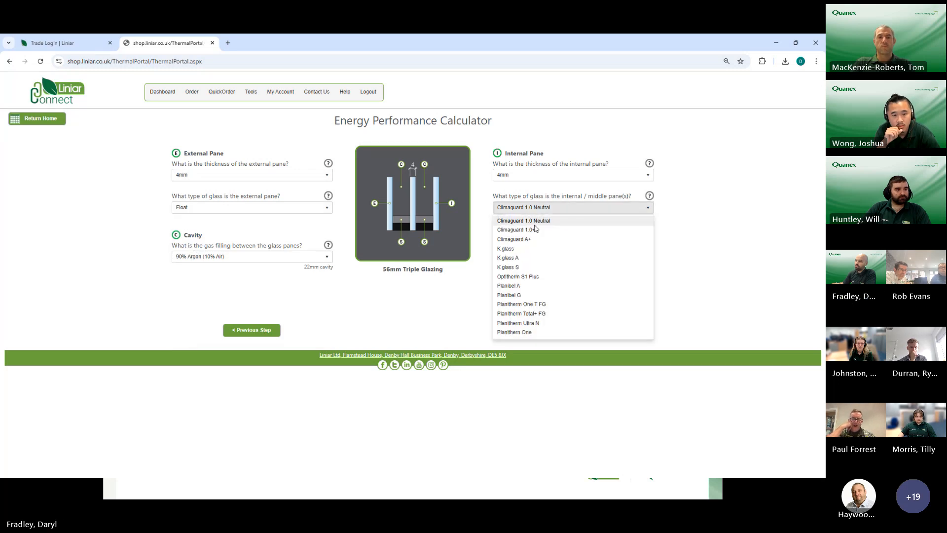
Step: Set the spacer bar to Multitech G (Butyl) and generate the Summary of Thermal Performance
{"action": "left_click", "coordinate": [572, 256]}
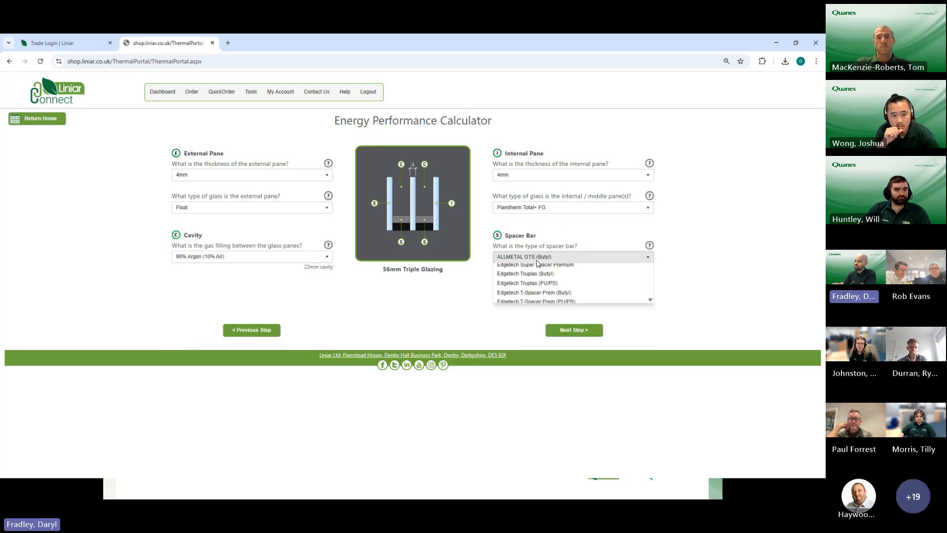
{"action": "scroll", "coordinate": [524, 350], "scroll_direction": "down", "scroll_amount": 3}
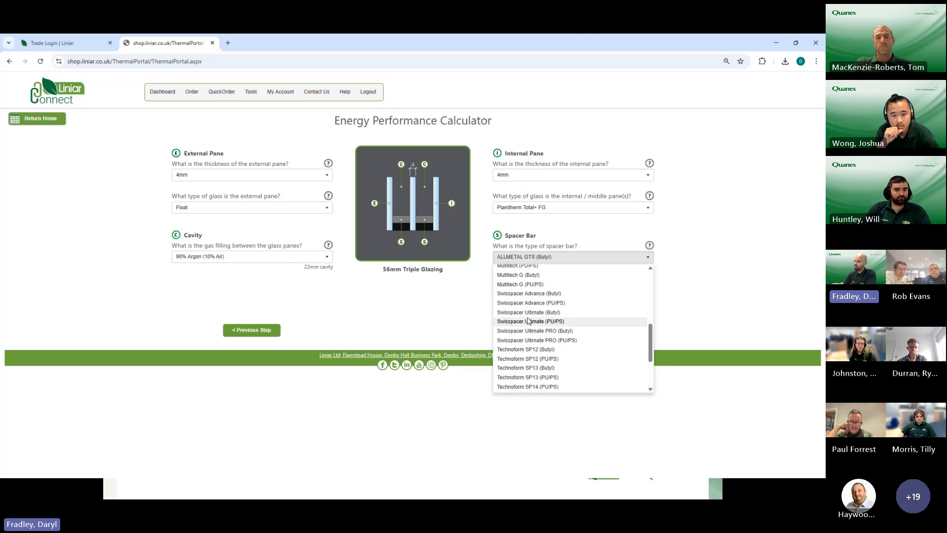
{"action": "left_click", "coordinate": [527, 277]}
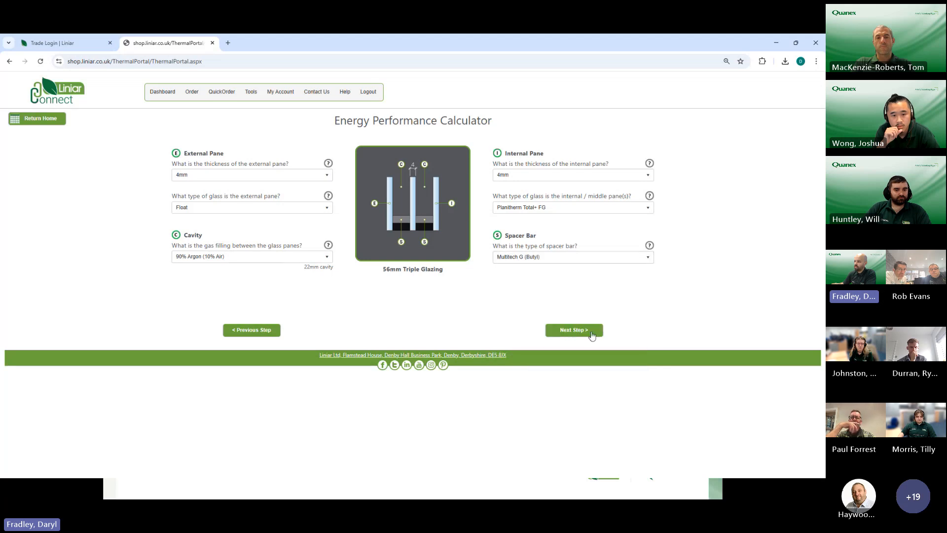
{"action": "left_click", "coordinate": [574, 330]}
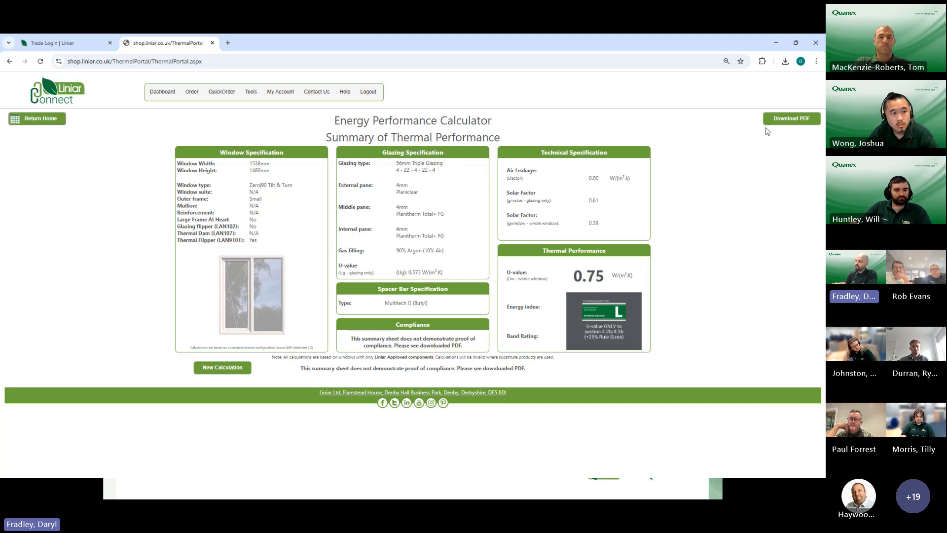
Step: Download the calculation's PDF report and open it at its Window System and Glazing Details
{"action": "left_click", "coordinate": [790, 120]}
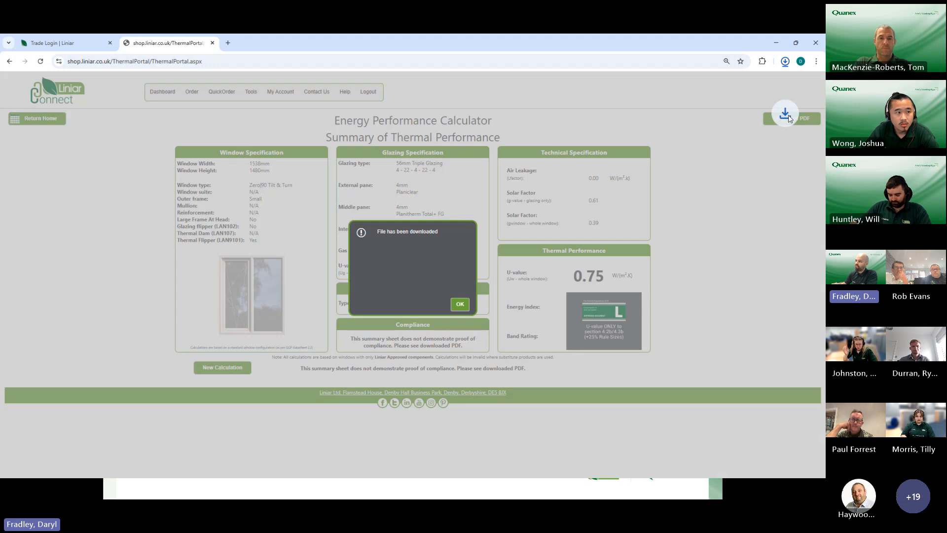
{"action": "left_click", "coordinate": [459, 304]}
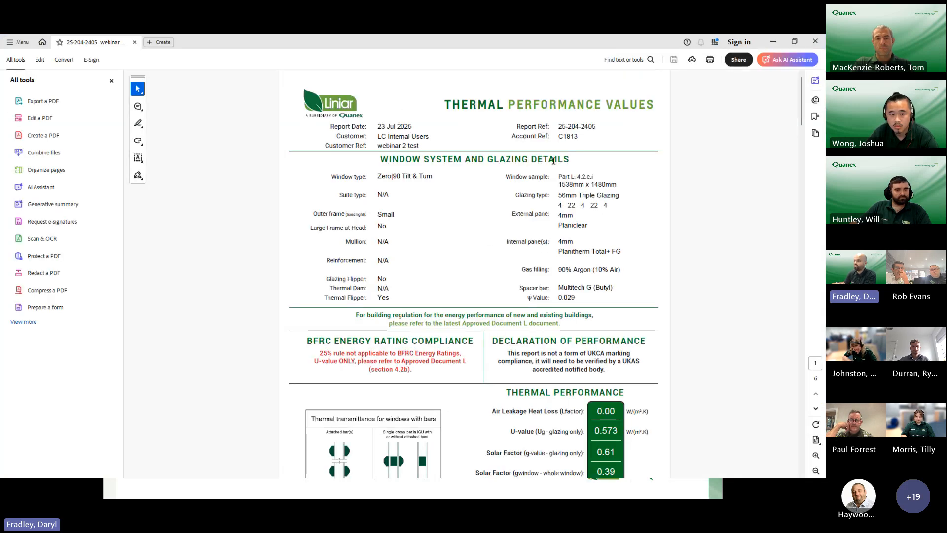
{"action": "scroll", "coordinate": [553, 160], "scroll_direction": "up", "scroll_amount": 2}
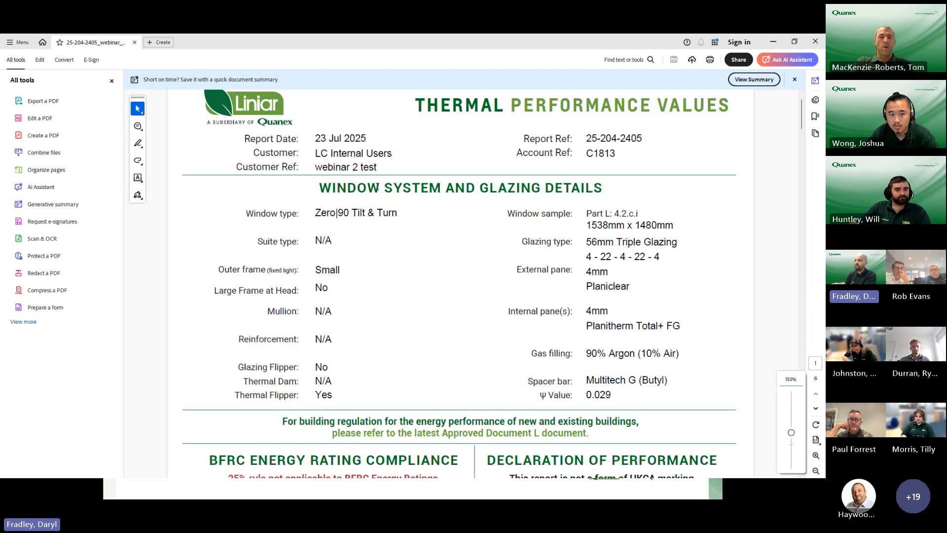
Step: Examine the report's window type, Part L window sample size, energy rating compliance note and thermal performance values
{"action": "left_click_drag", "start_coordinate": [314, 212], "coordinate": [398, 214]}
{"action": "left_click", "coordinate": [624, 225]}
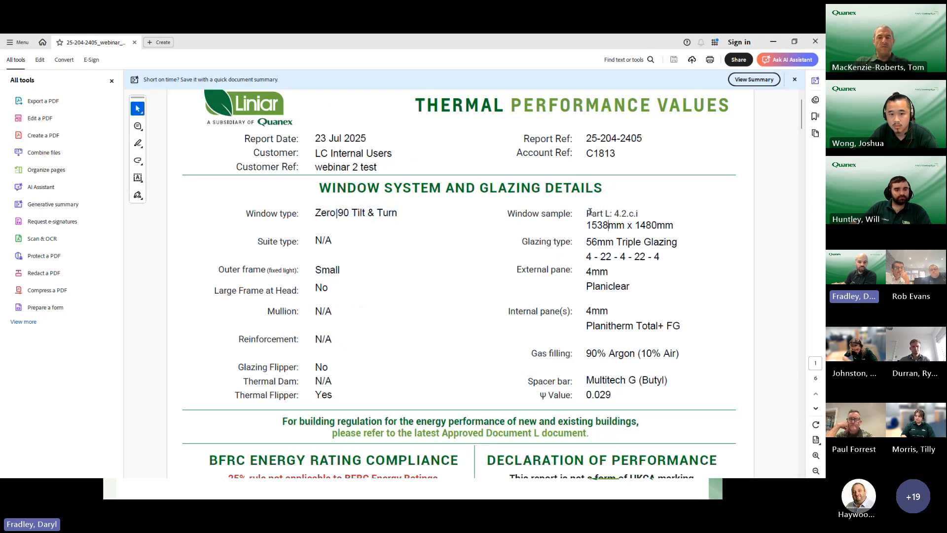
{"action": "left_click_drag", "start_coordinate": [591, 212], "coordinate": [650, 225]}
{"action": "left_click", "coordinate": [601, 228]}
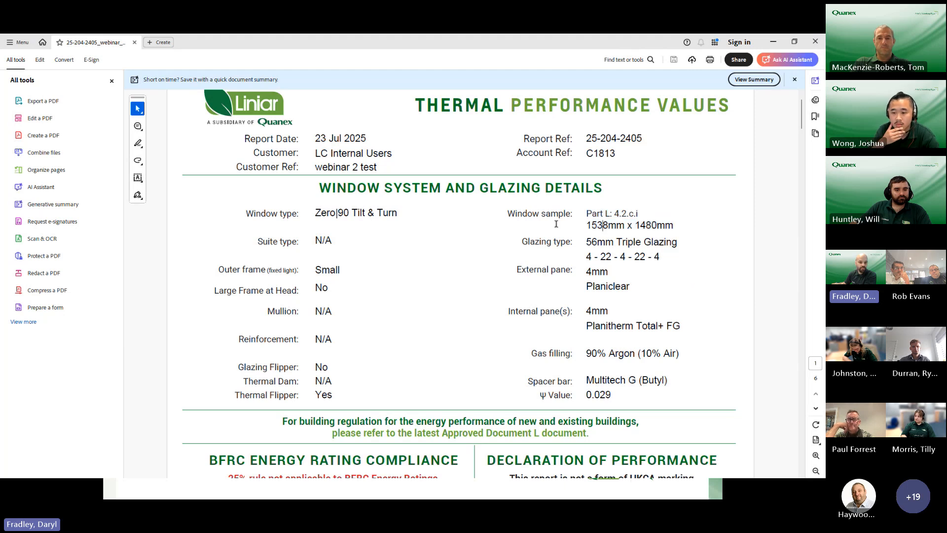
{"action": "scroll", "coordinate": [552, 222], "scroll_direction": "down", "scroll_amount": 1, "text": "ctrl"}
{"action": "scroll", "coordinate": [474, 282], "scroll_direction": "down", "scroll_amount": 5}
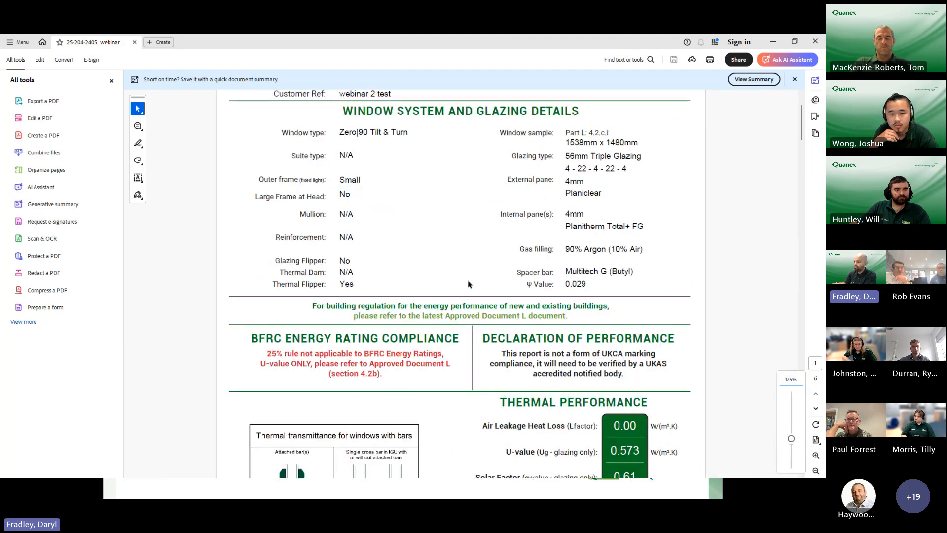
{"action": "scroll", "coordinate": [663, 291], "scroll_direction": "down", "scroll_amount": 2}
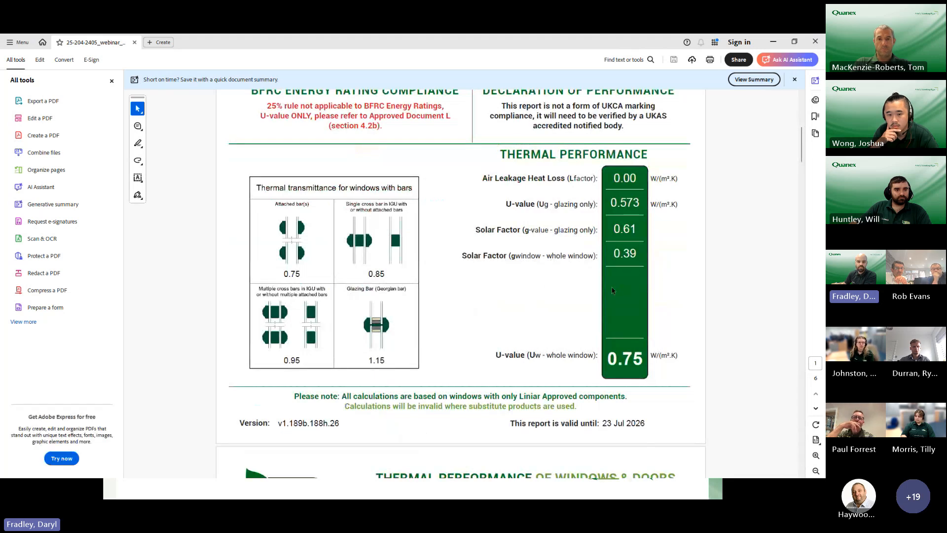
Step: Look through the frame simulation references, detailed calculation sheet and Profile Specification drawings to the report's last page
{"action": "scroll", "coordinate": [520, 321], "scroll_direction": "down", "scroll_amount": 10}
{"action": "scroll", "coordinate": [517, 321], "scroll_direction": "down", "scroll_amount": 10}
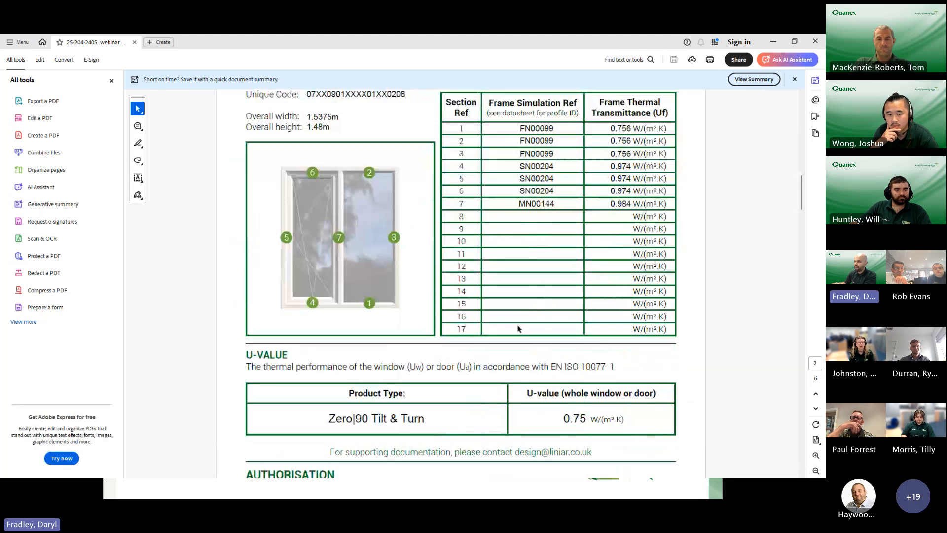
{"action": "scroll", "coordinate": [516, 342], "scroll_direction": "down", "scroll_amount": 4}
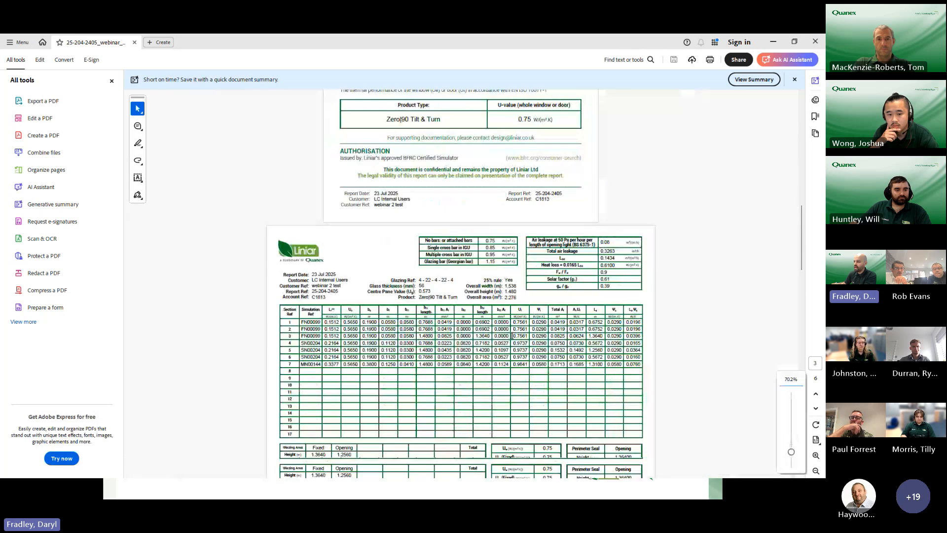
{"action": "scroll", "coordinate": [497, 339], "scroll_direction": "down", "scroll_amount": 8}
{"action": "scroll", "coordinate": [488, 345], "scroll_direction": "down", "scroll_amount": 10}
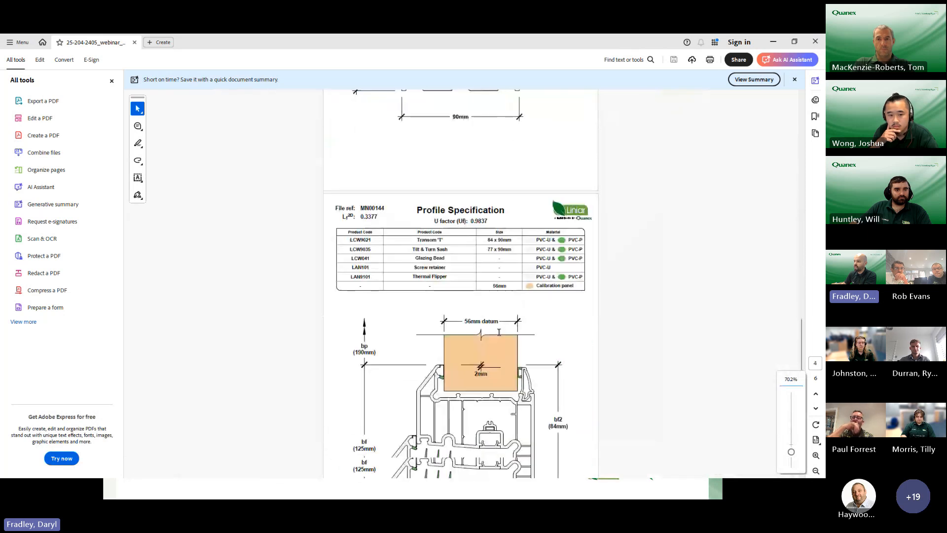
{"action": "scroll", "coordinate": [499, 335], "scroll_direction": "down", "scroll_amount": 6}
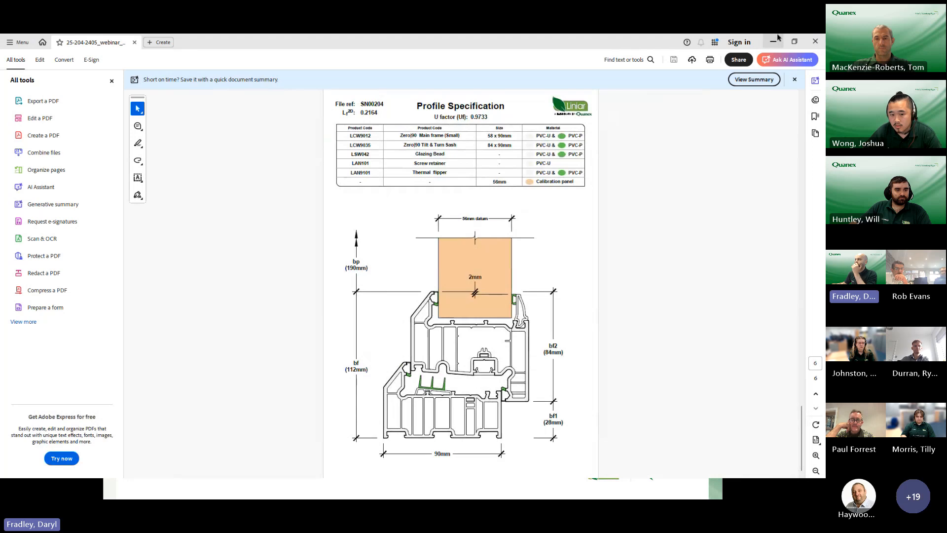
Step: Close the PDF report and both Liniar browser tabs, and return to the Future Development presentation slide
{"action": "left_click", "coordinate": [816, 43]}
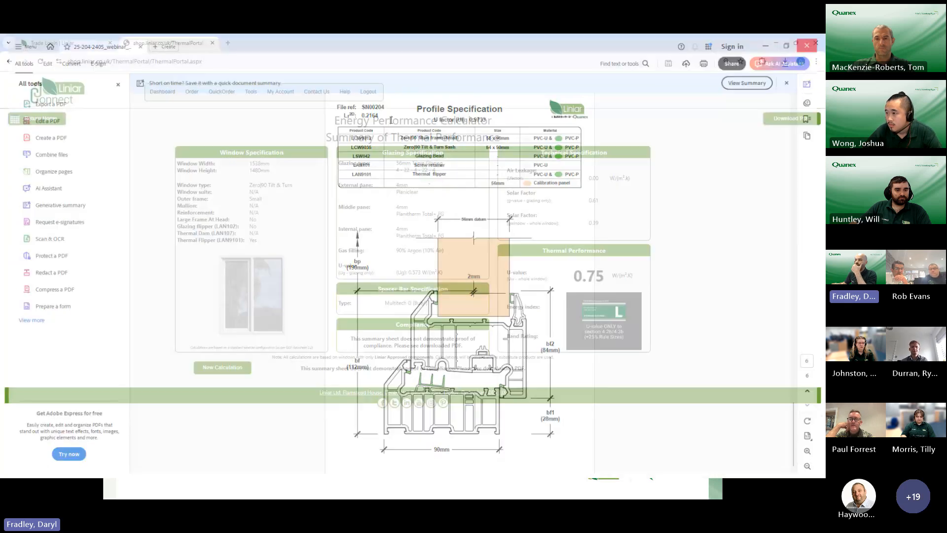
{"action": "left_click", "coordinate": [213, 44]}
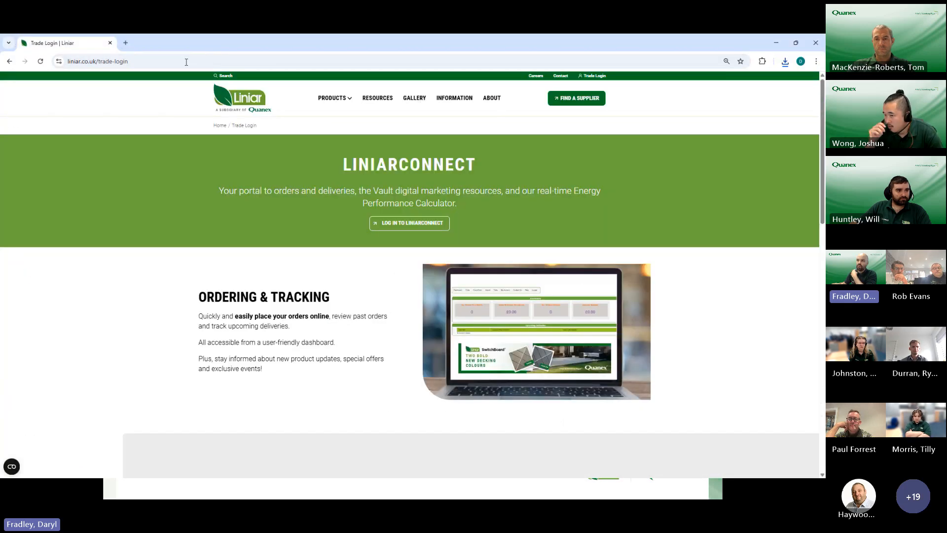
{"action": "left_click", "coordinate": [110, 43]}
{"action": "left_click", "coordinate": [373, 444]}
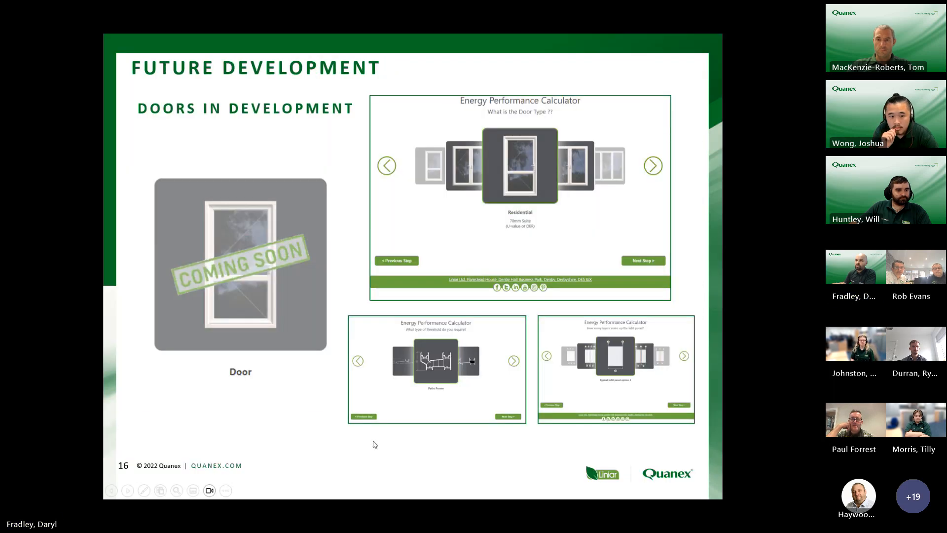